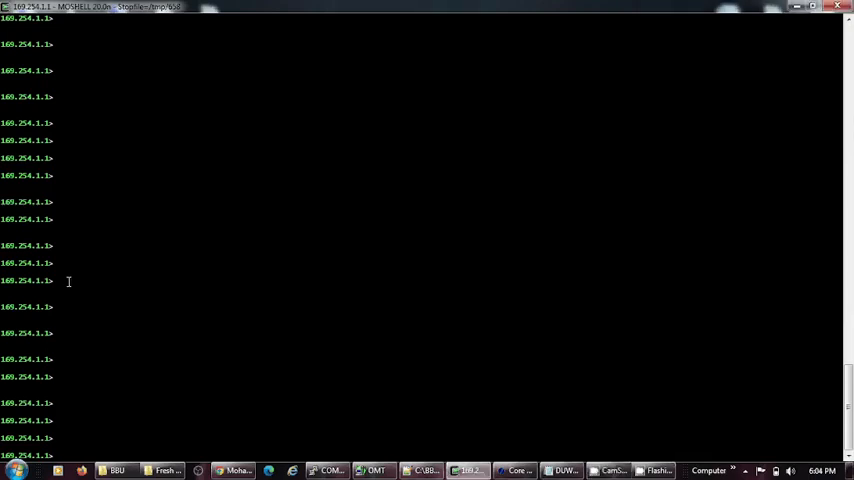
# Step: List the configuration versions with cvls, noting the B4_SW_Upgrade_to_R27BA03 backup
pyautogui.press('Return')
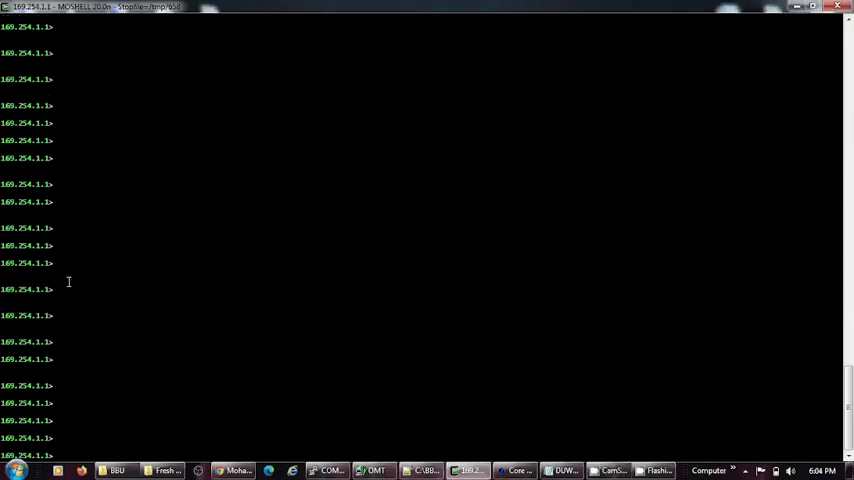
pyautogui.write('cvls')
pyautogui.press('Return')
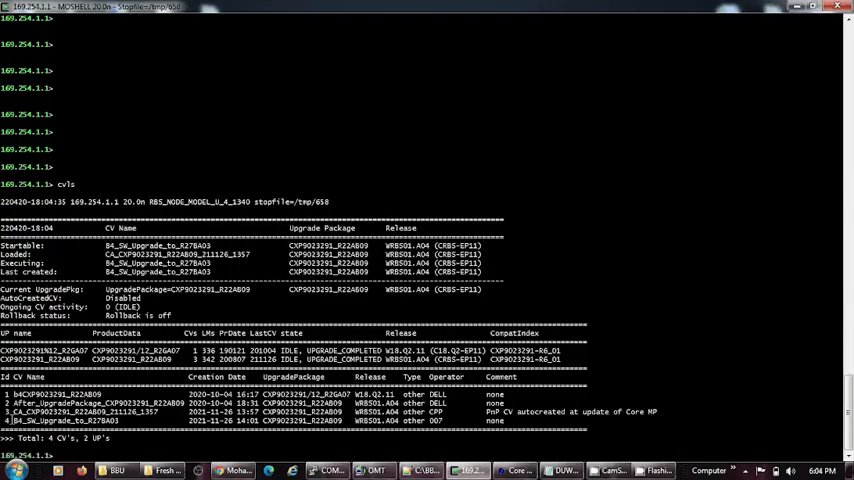
pyautogui.doubleClick(60, 421)
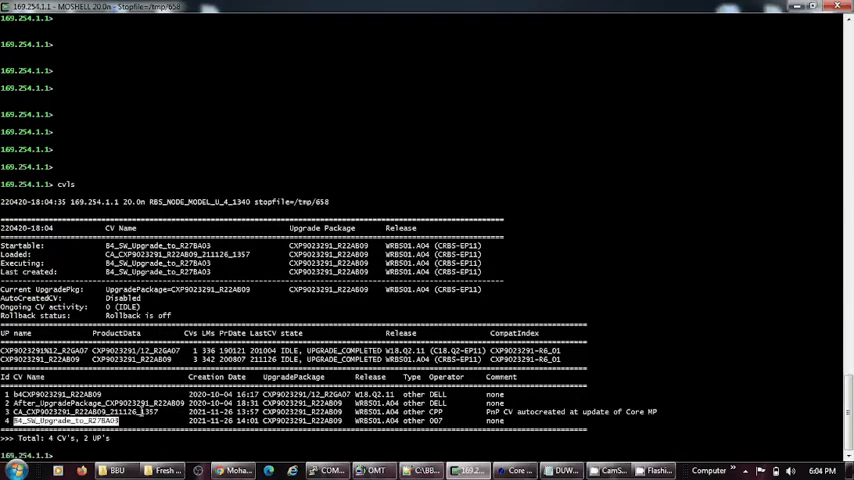
pyautogui.click(112, 404)
# Step: List the seven active alarms with alt, checking Synchronization and Baseband Pool entries
pyautogui.press('Return')
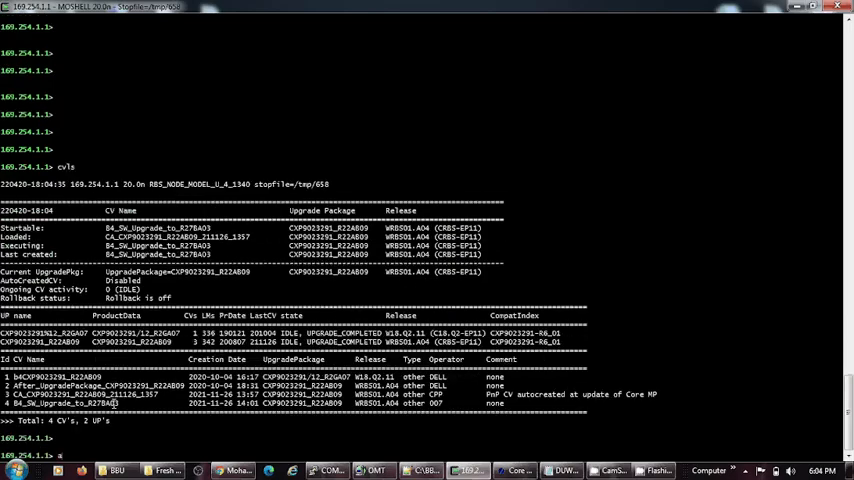
pyautogui.write('alt')
pyautogui.press('Return')
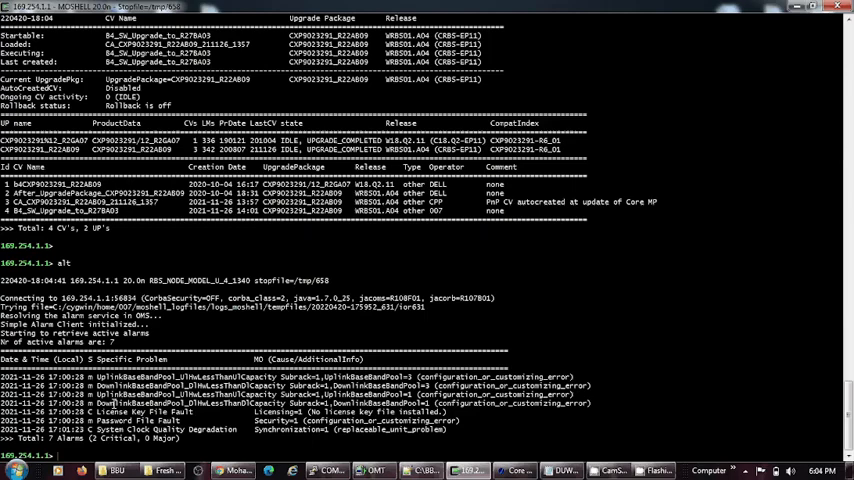
pyautogui.press('Return')
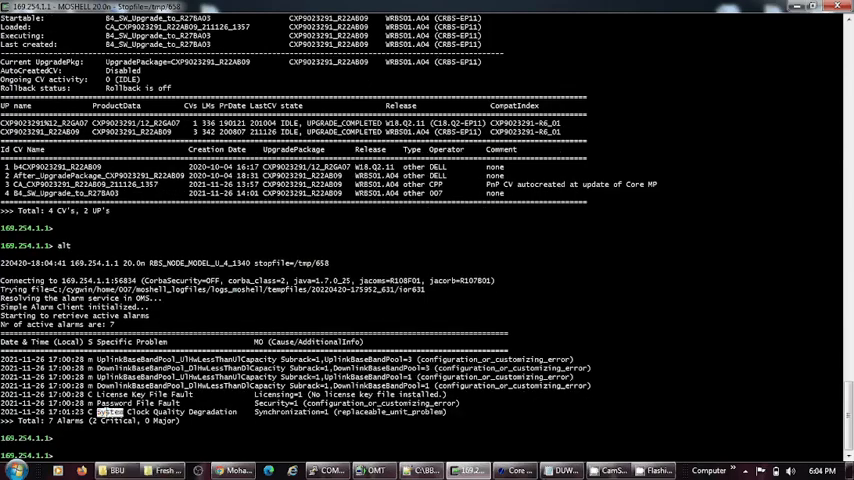
pyautogui.moveTo(255, 412); pyautogui.dragTo(328, 412)
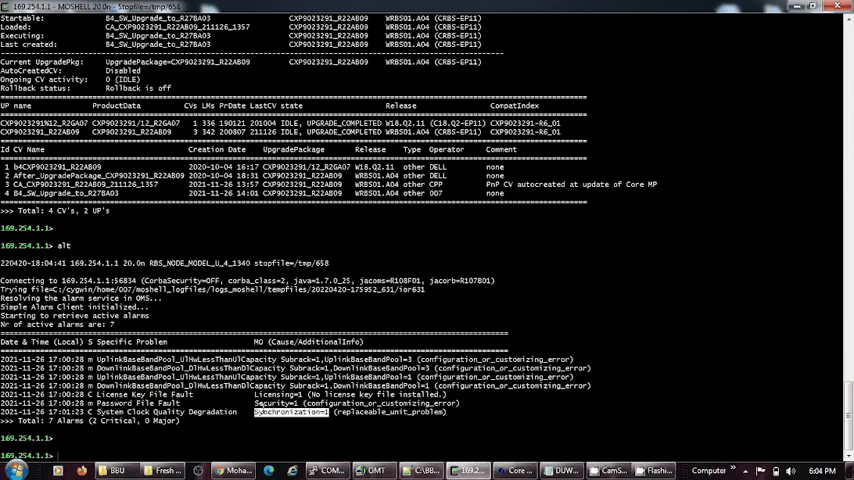
pyautogui.click(320, 360)
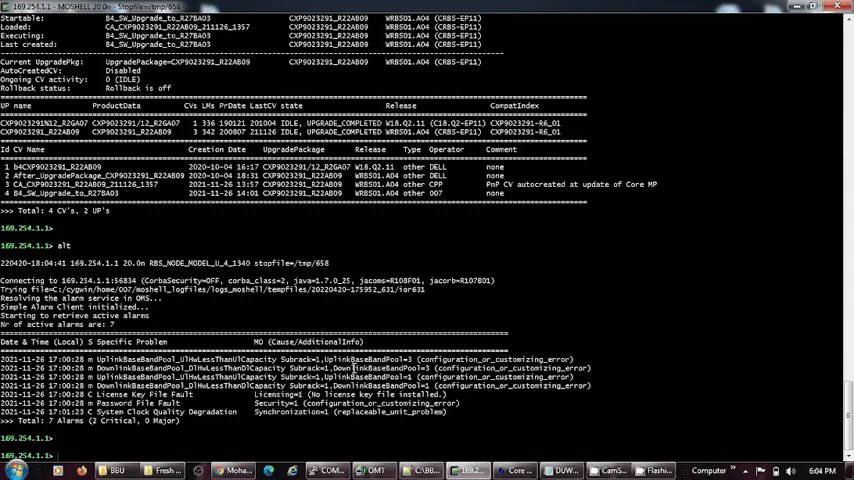
pyautogui.moveTo(325, 369); pyautogui.dragTo(428, 369)
pyautogui.moveTo(318, 378); pyautogui.dragTo(412, 378)
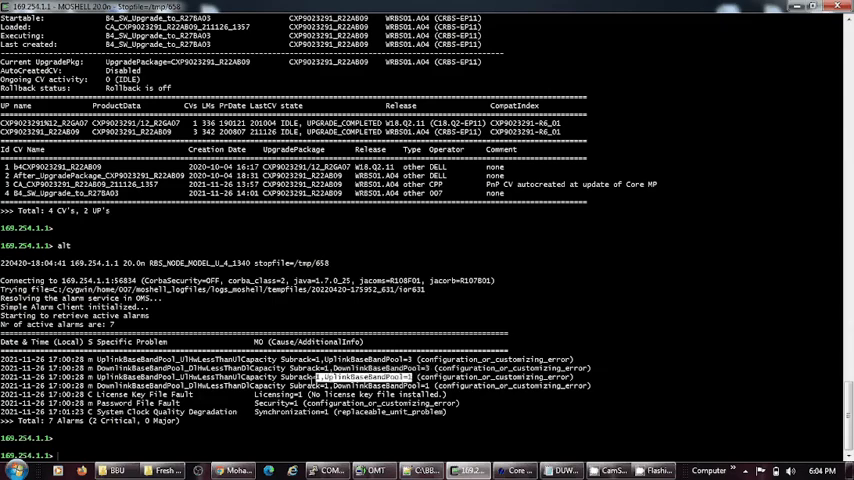
pyautogui.click(305, 385)
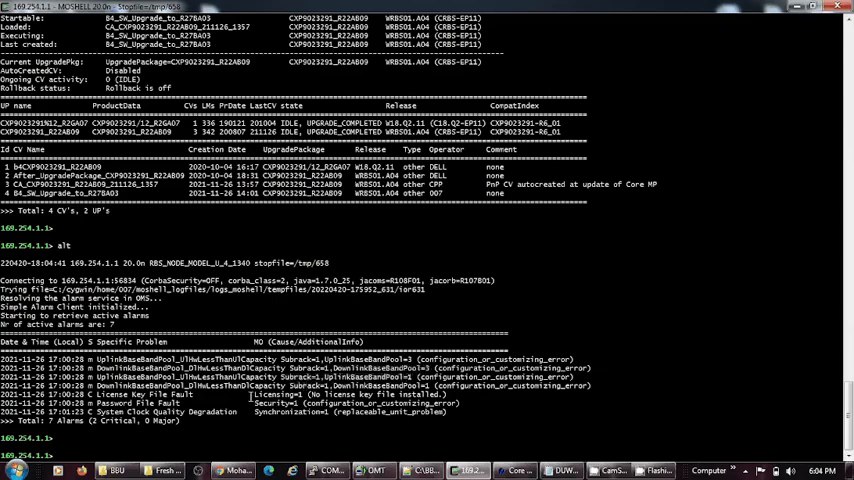
# Step: Request the cabinet hardware inventory with cab
pyautogui.press('Return')
pyautogui.write('cab')
pyautogui.press('Return')
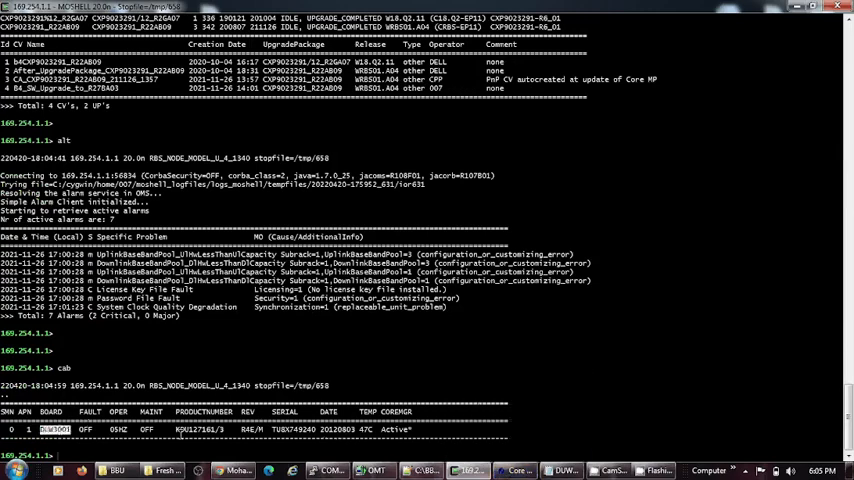
# Step: Review the DUW board's product number KDU127161/3, serial TU8X749240, date 20120803 and 47C temperature
pyautogui.doubleClick(195, 429)
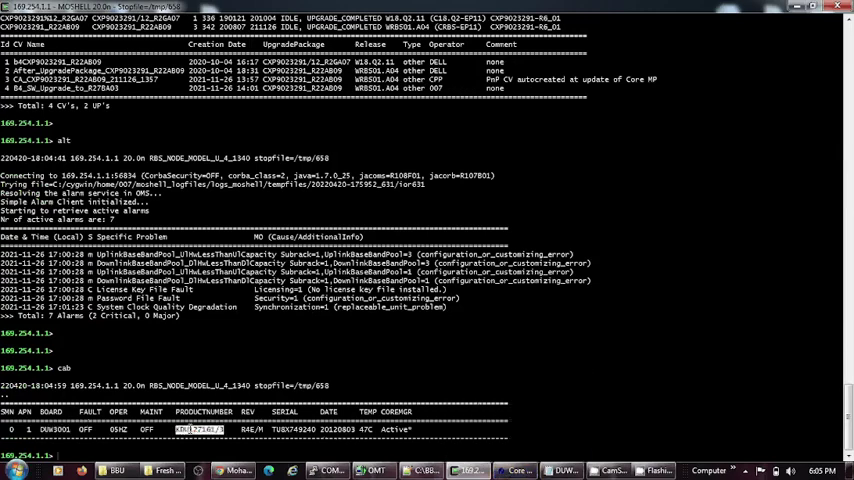
pyautogui.doubleClick(290, 429)
pyautogui.doubleClick(337, 429)
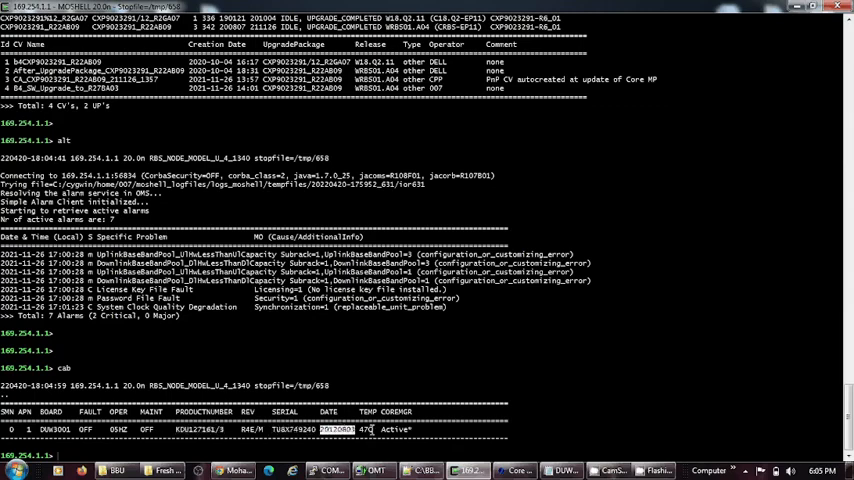
pyautogui.doubleClick(367, 429)
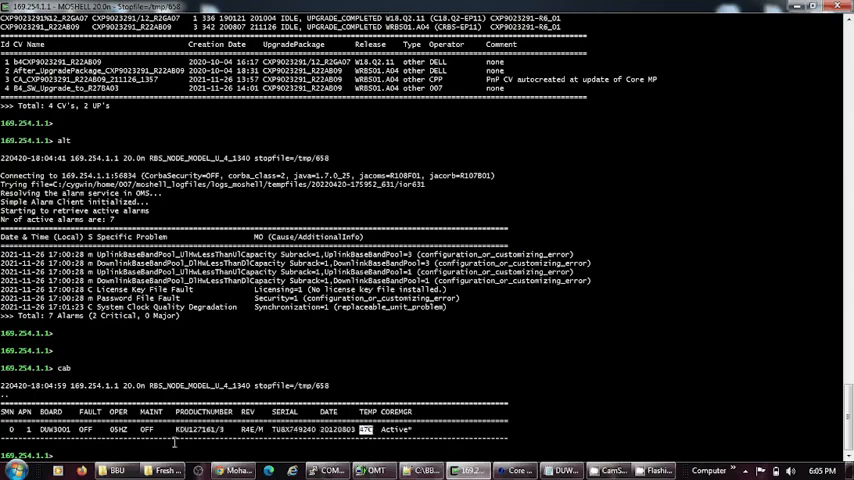
pyautogui.doubleClick(25, 455)
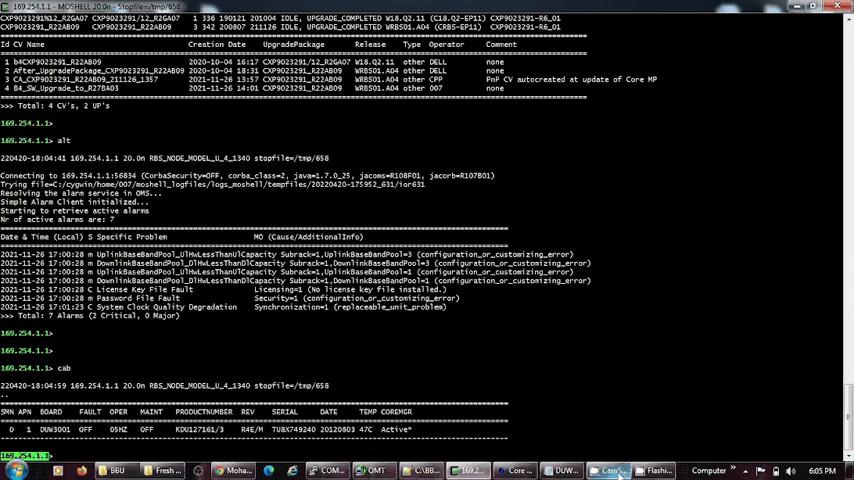
# Step: Bring up the rbs user's account details in the DU domain of Core FTP Server setup
pyautogui.click(513, 471)
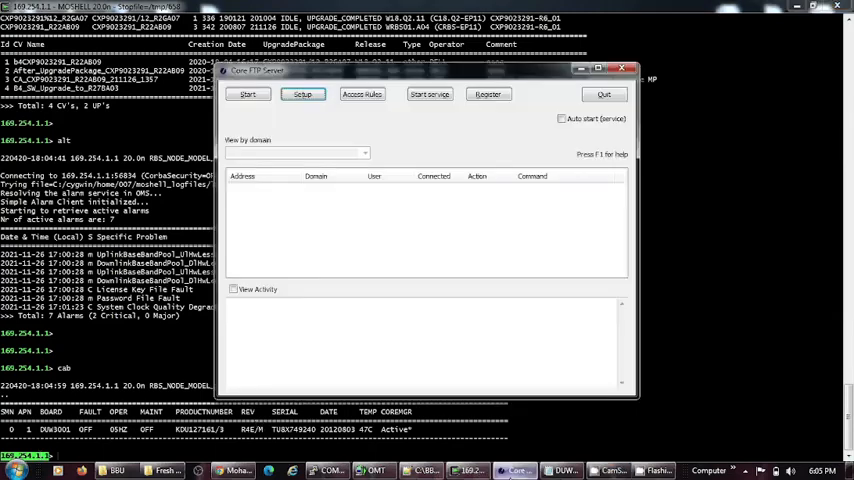
pyautogui.click(302, 94)
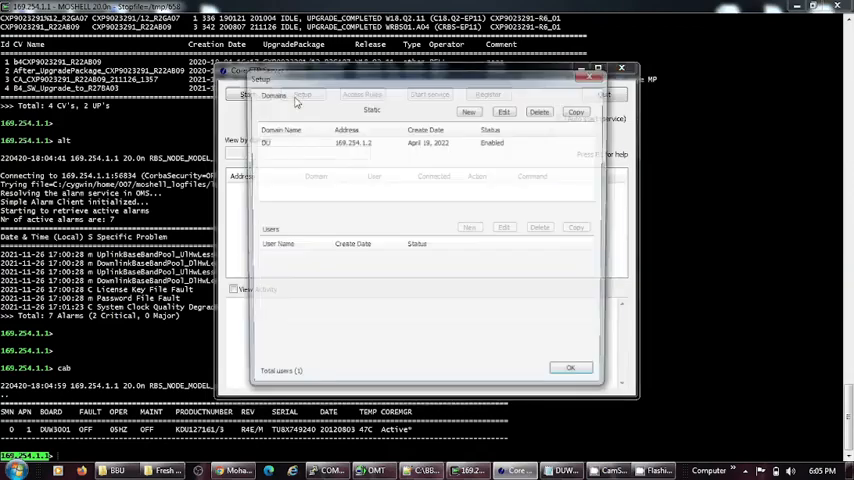
pyautogui.click(303, 143)
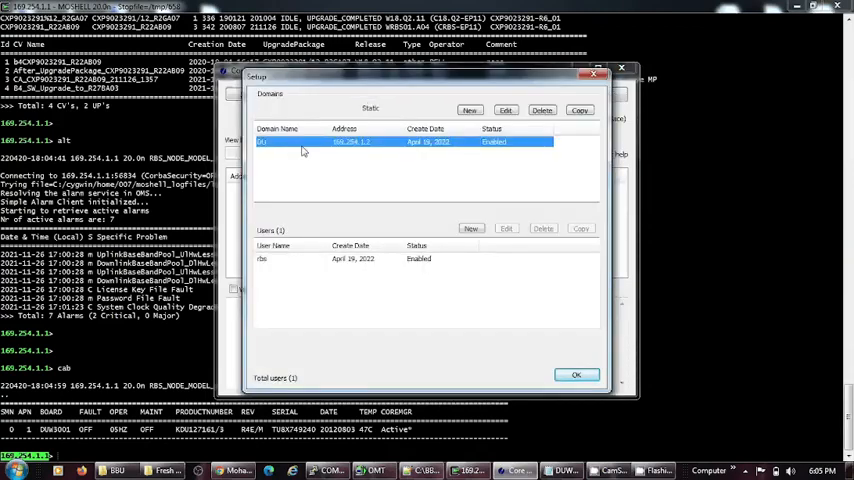
pyautogui.click(290, 259)
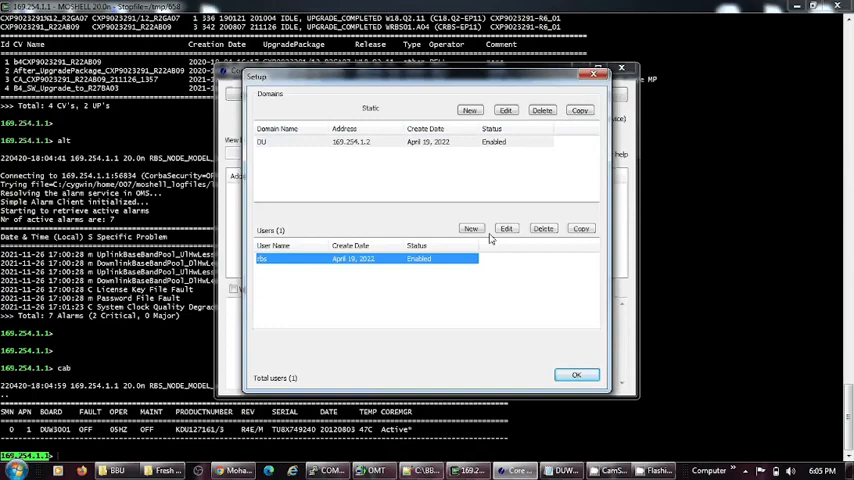
pyautogui.click(506, 229)
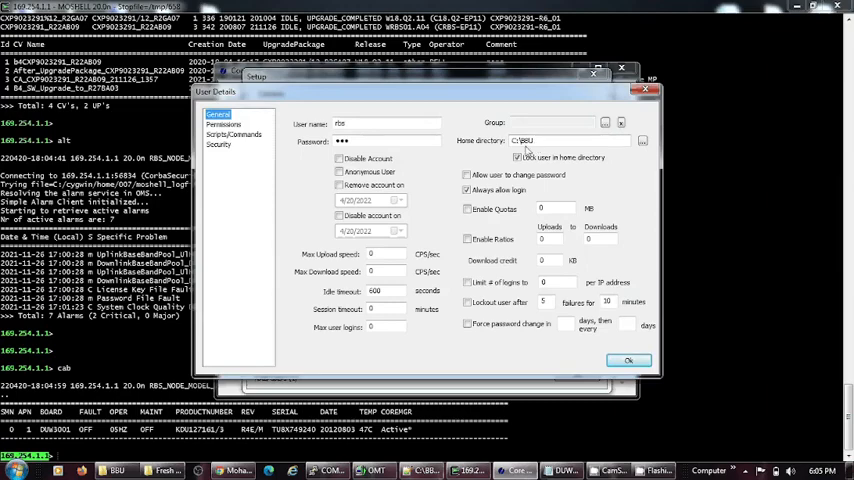
# Step: Locate U%CXP9023291_R27BA03.xml inside the CXP9023291_R27BA03 package folder in C:\BBU
pyautogui.click(118, 470)
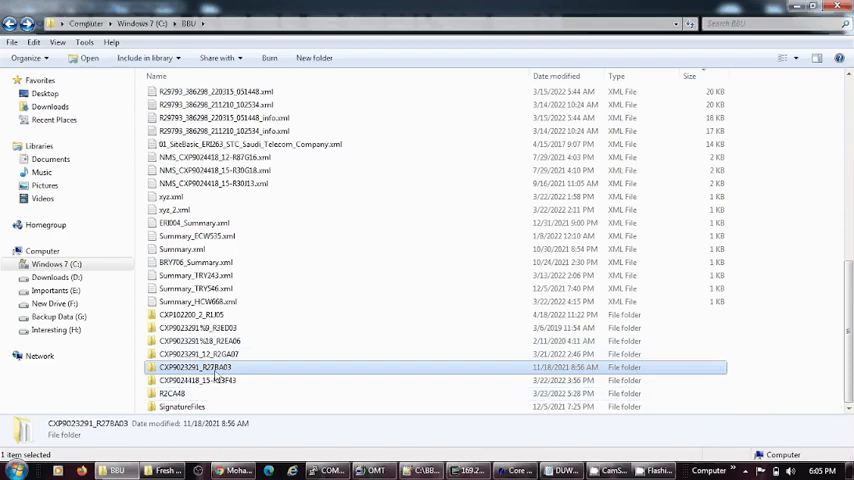
pyautogui.doubleClick(213, 368)
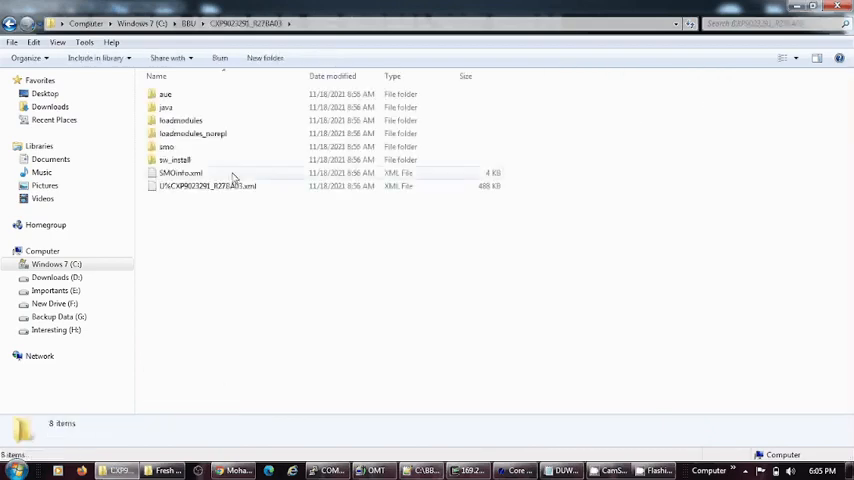
pyautogui.click(226, 187)
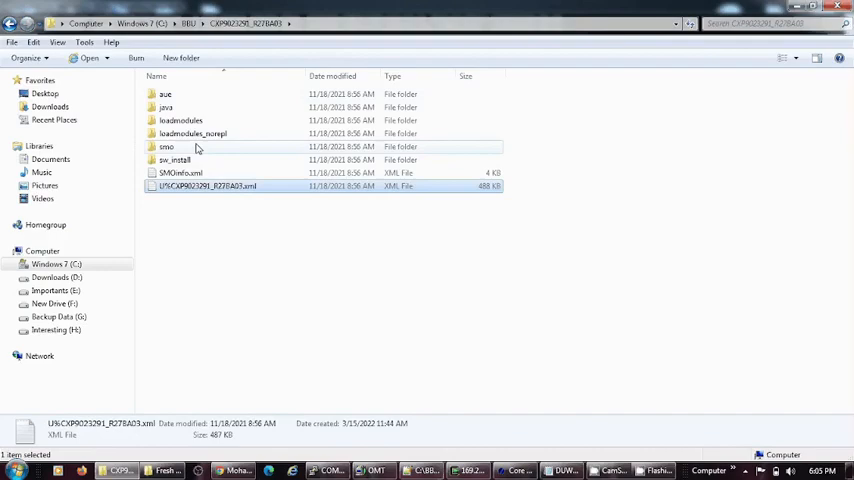
# Step: Review the rbs user's directory permissions on C:\BBU and close the setup
pyautogui.click(120, 470)
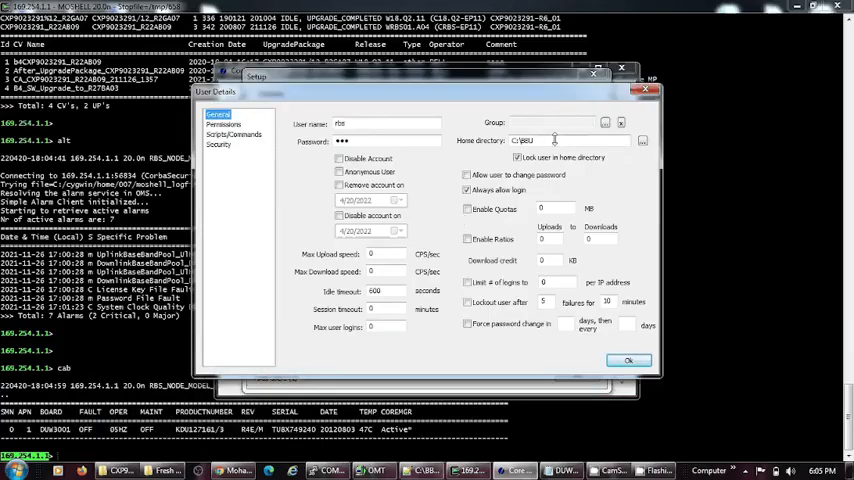
pyautogui.click(222, 124)
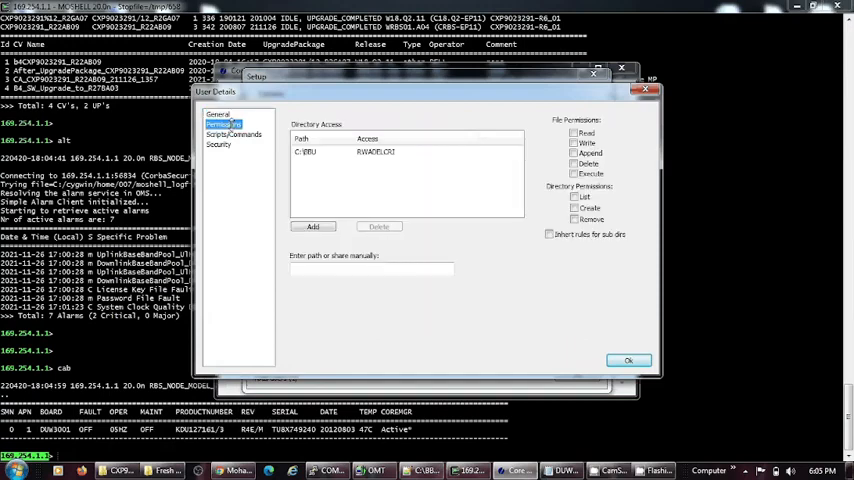
pyautogui.click(232, 134)
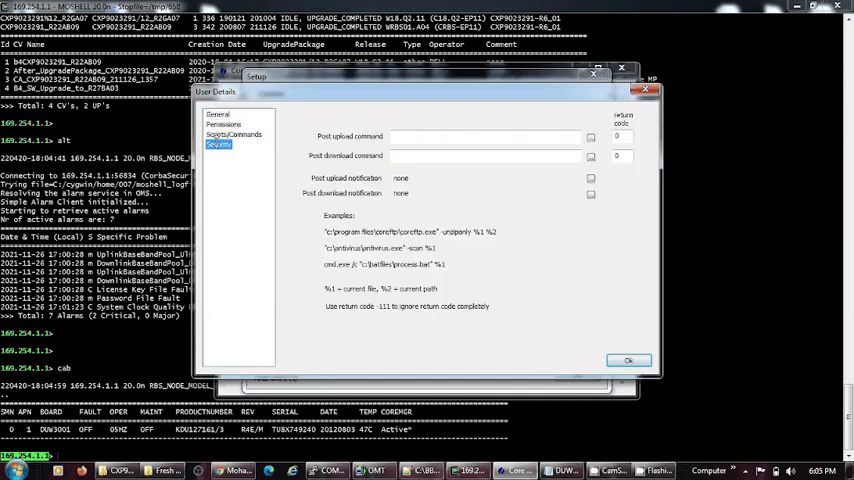
pyautogui.click(222, 124)
pyautogui.click(310, 151)
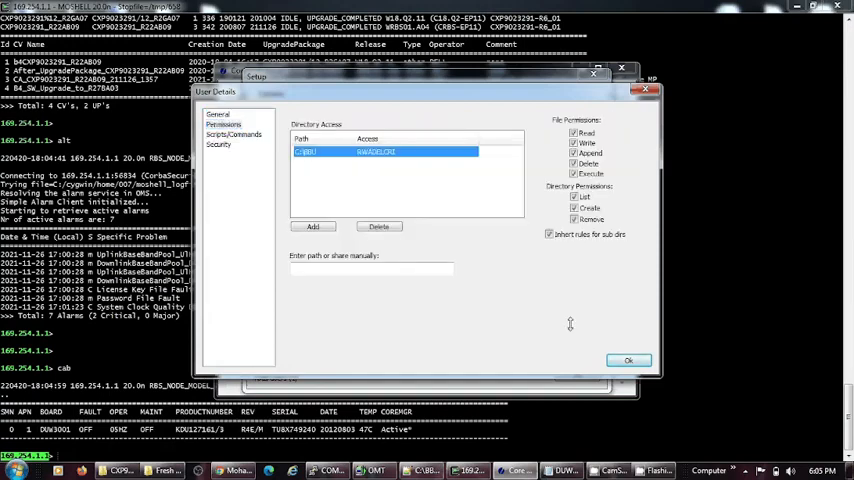
pyautogui.click(628, 360)
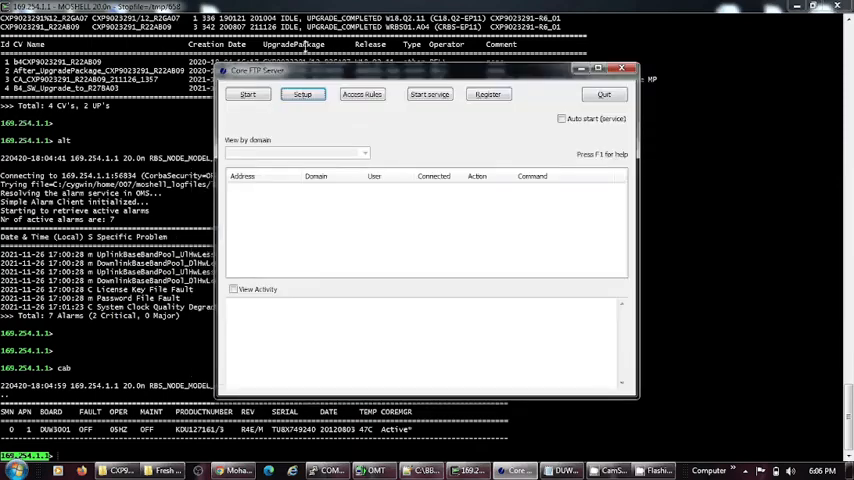
# Step: Check the DU domain properties (IP 169.254.1.2, port 21, base C:\BBU) and close setup
pyautogui.click(302, 94)
pyautogui.click(265, 141)
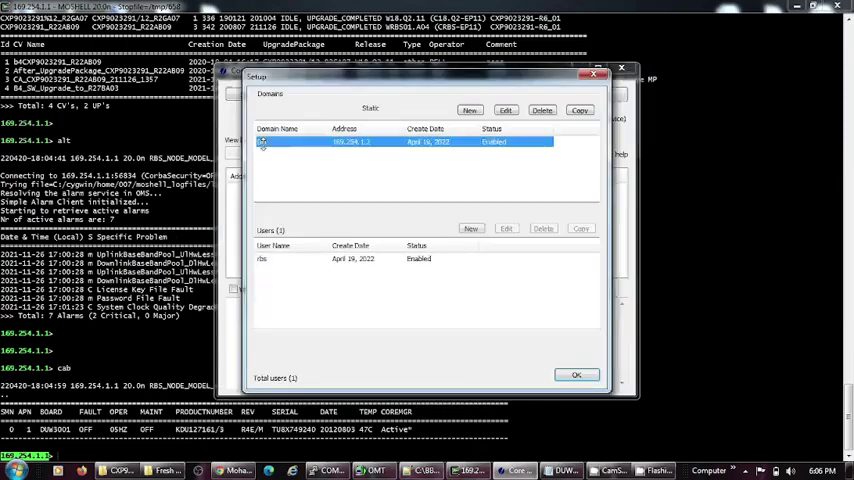
pyautogui.click(506, 110)
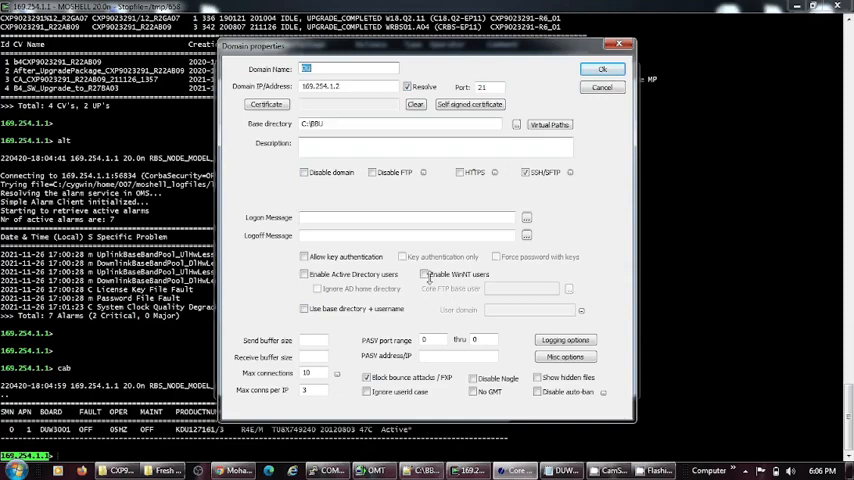
pyautogui.click(601, 69)
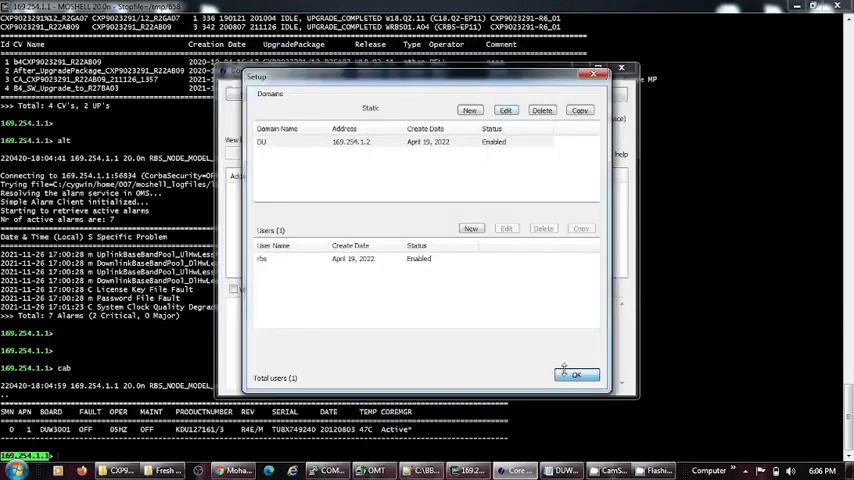
pyautogui.click(576, 374)
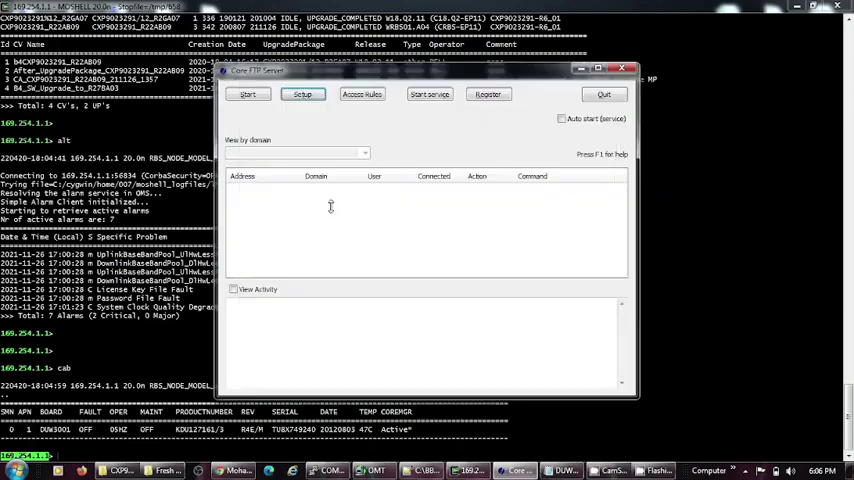
# Step: Start the FTP server with the DU domain active and minimize its window
pyautogui.click(245, 94)
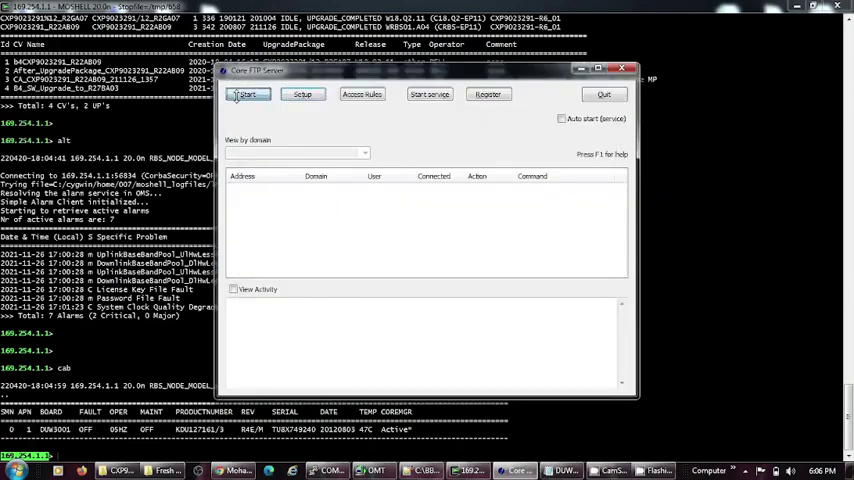
pyautogui.doubleClick(320, 328)
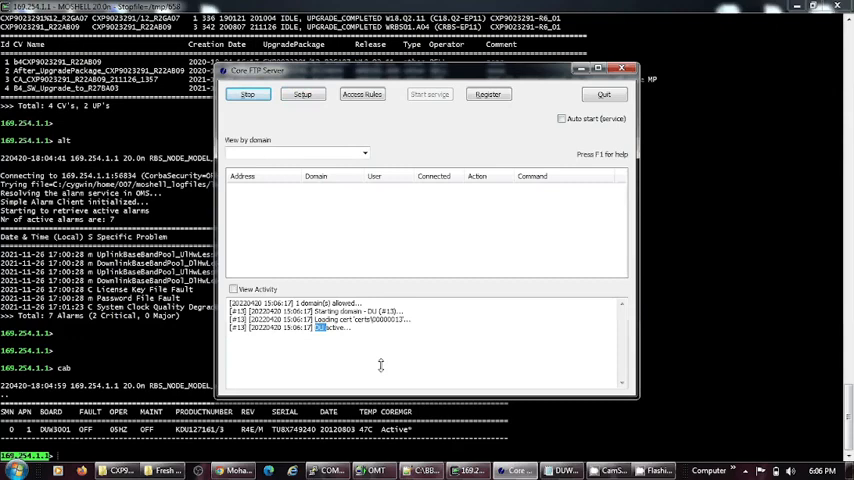
pyautogui.click(482, 423)
# Step: List the node's upgrade packages with lpr upgradep, noting the first package name
pyautogui.press('Return')
pyautogui.press('Return')
pyautogui.write('lpr')
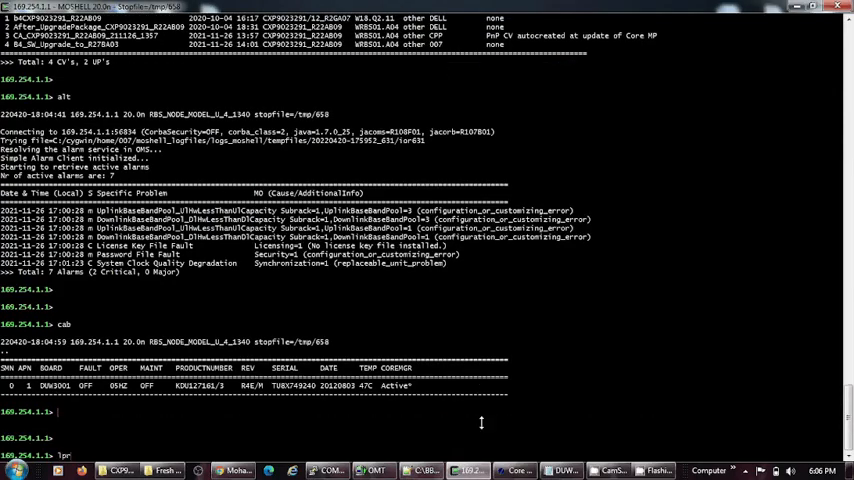
pyautogui.write(' upgr')
pyautogui.write('adep')
pyautogui.press('Return')
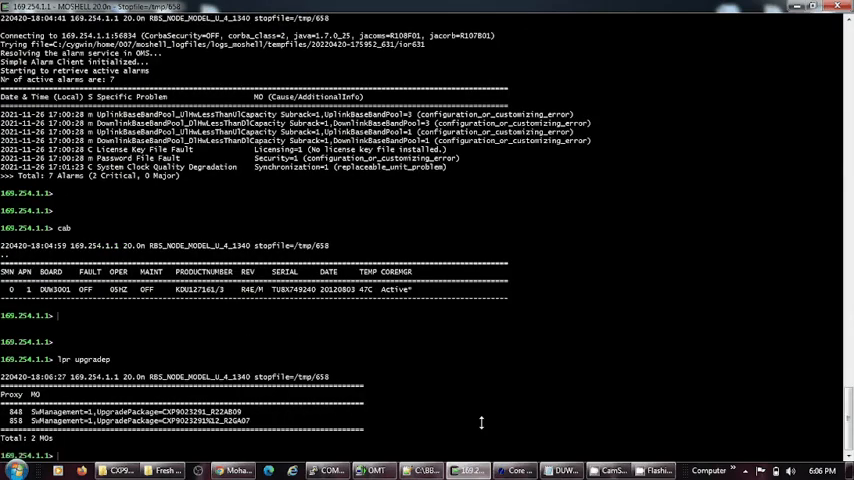
pyautogui.press('Return')
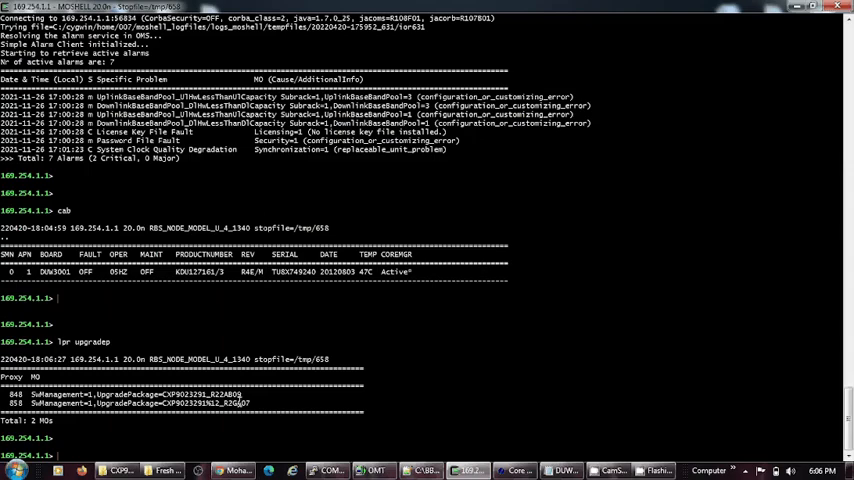
pyautogui.moveTo(242, 394); pyautogui.dragTo(164, 394)
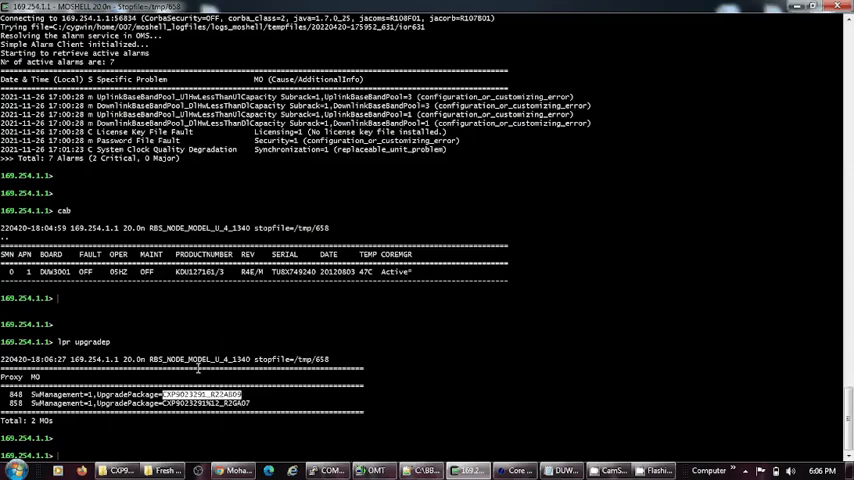
pyautogui.write('cvls')
pyautogui.press('Return')
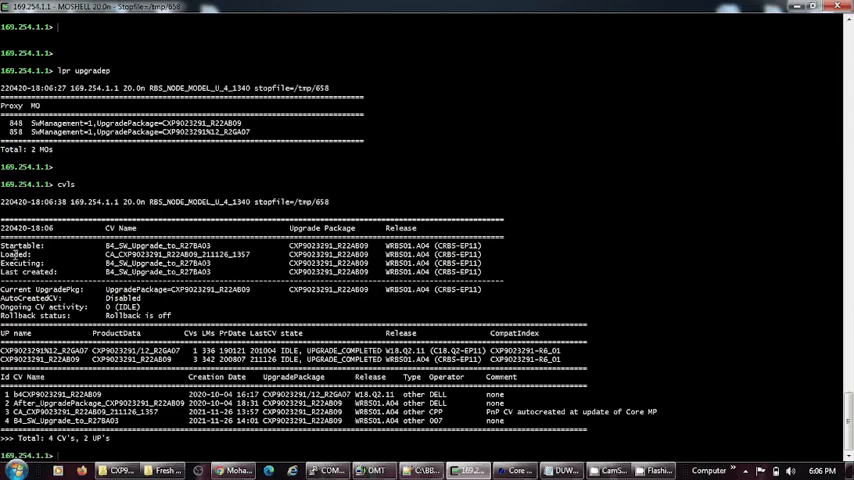
pyautogui.moveTo(105, 254); pyautogui.dragTo(368, 254)
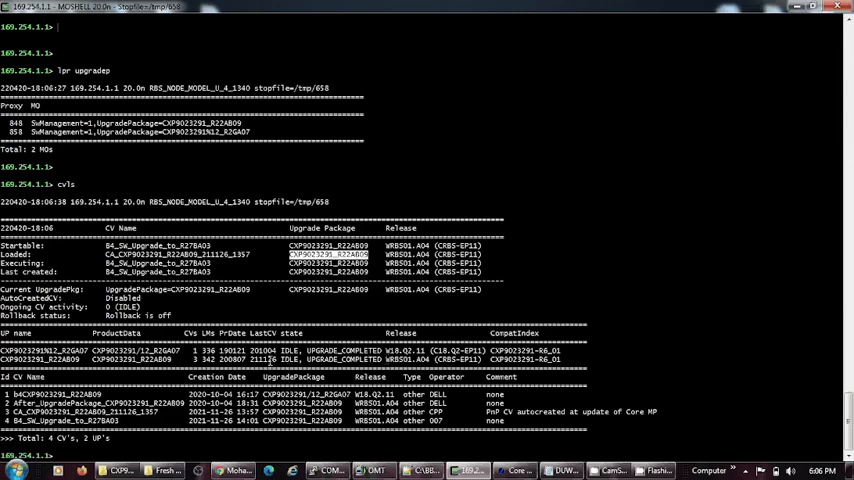
pyautogui.moveTo(92, 359); pyautogui.dragTo(171, 359)
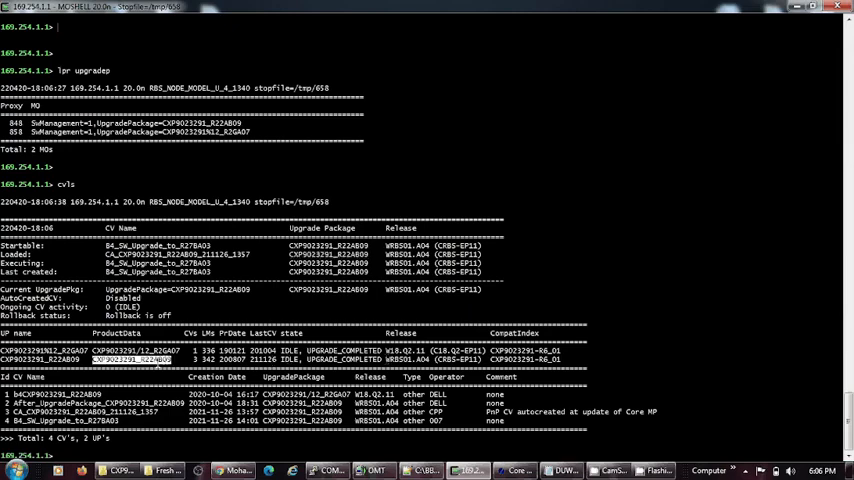
pyautogui.moveTo(93, 350); pyautogui.dragTo(178, 350)
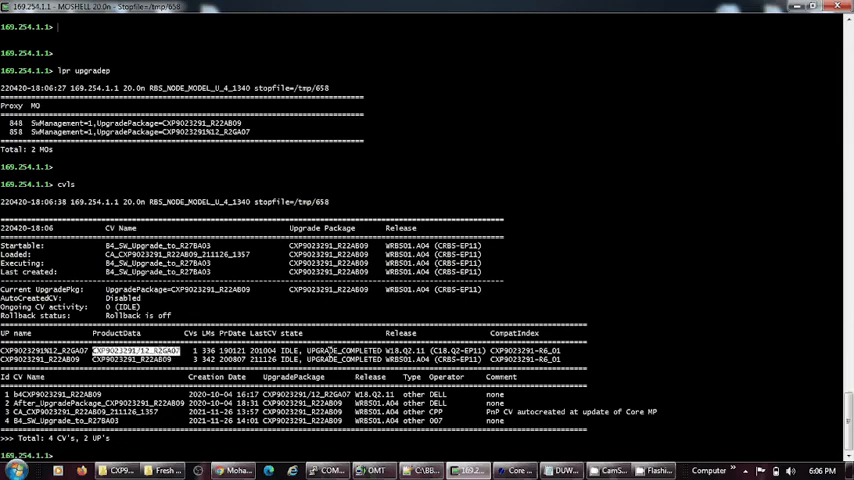
pyautogui.moveTo(307, 359); pyautogui.dragTo(381, 359)
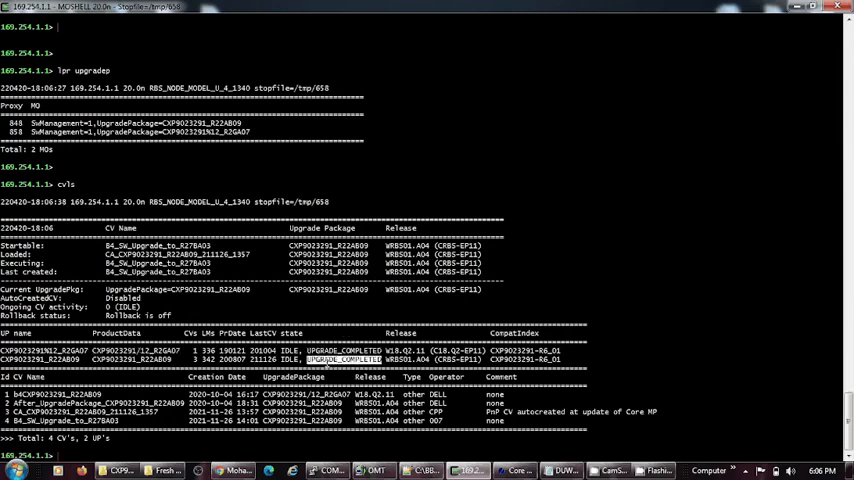
# Step: List the upgrade packages again with lpr upgradep
pyautogui.press('Return')
pyautogui.write('lpr upgradep')
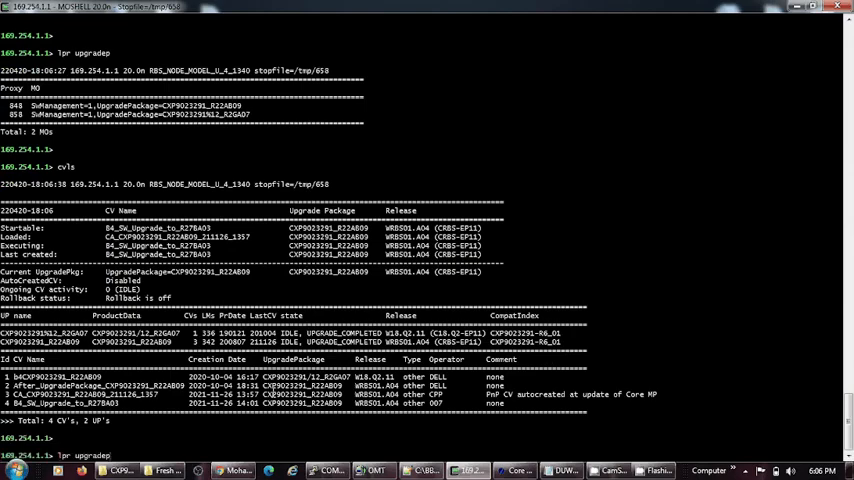
pyautogui.press('Return')
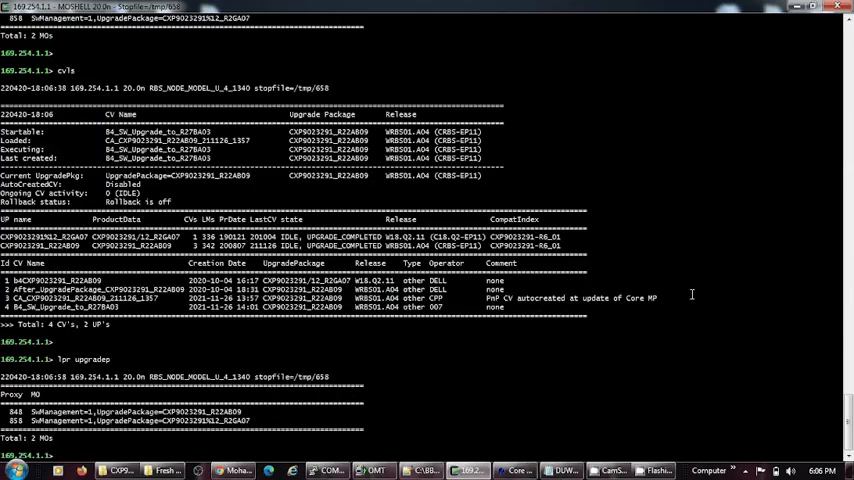
pyautogui.press('Return')
# Step: Copy the 'cr SwManagement=1,Upgradepackage=' line from the notes and paste it at the prompt
pyautogui.click(565, 470)
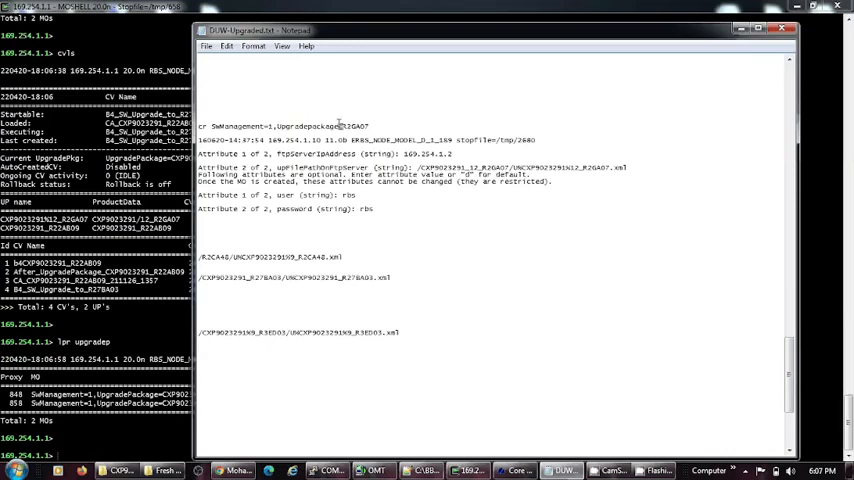
pyautogui.moveTo(198, 126); pyautogui.dragTo(341, 126)
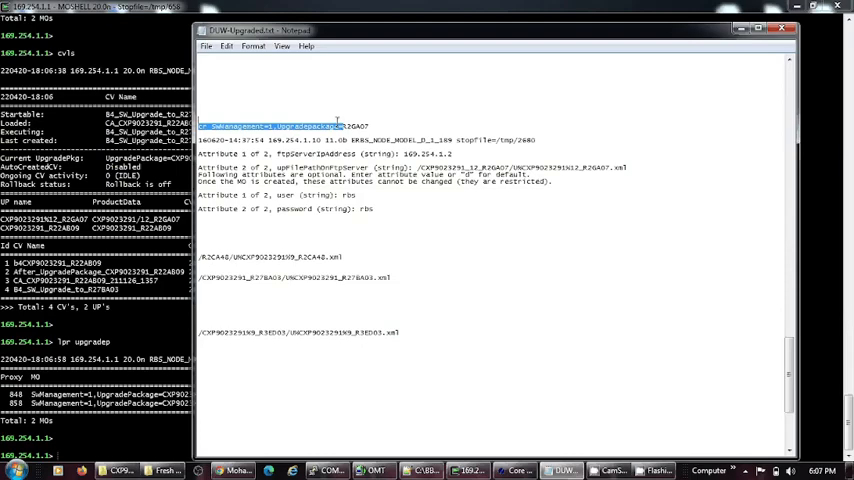
pyautogui.hotkey('ctrl', 'c')
pyautogui.hotkey('alt', 'Tab')
pyautogui.press('shift+Insert')
pyautogui.write('E')
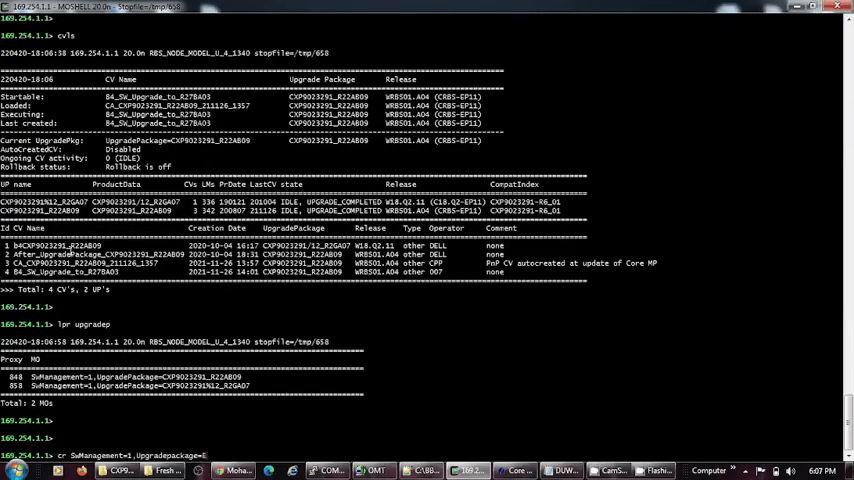
pyautogui.write('27')
pyautogui.write('BA')
pyautogui.write('03')
# Step: Run the R27BA03 package creation, giving FTP server 169.254.1.2 and the package XML path
pyautogui.press('Return')
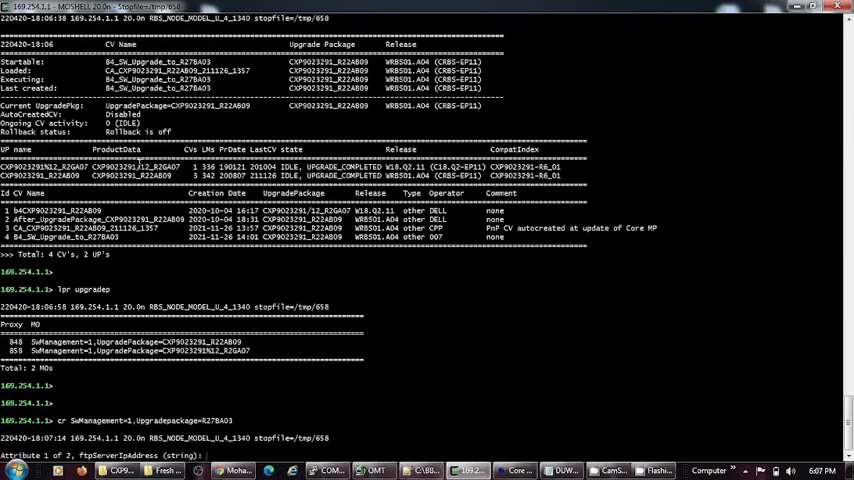
pyautogui.write('169.254.1')
pyautogui.write('.2')
pyautogui.press('Return')
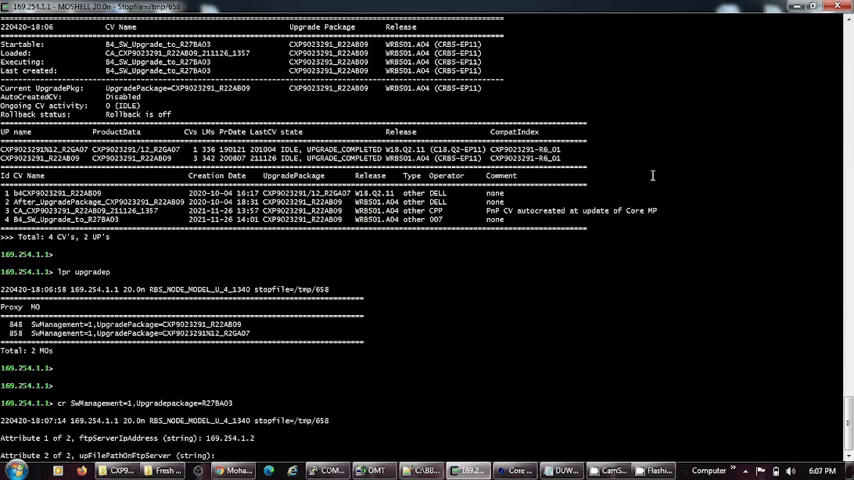
pyautogui.click(565, 470)
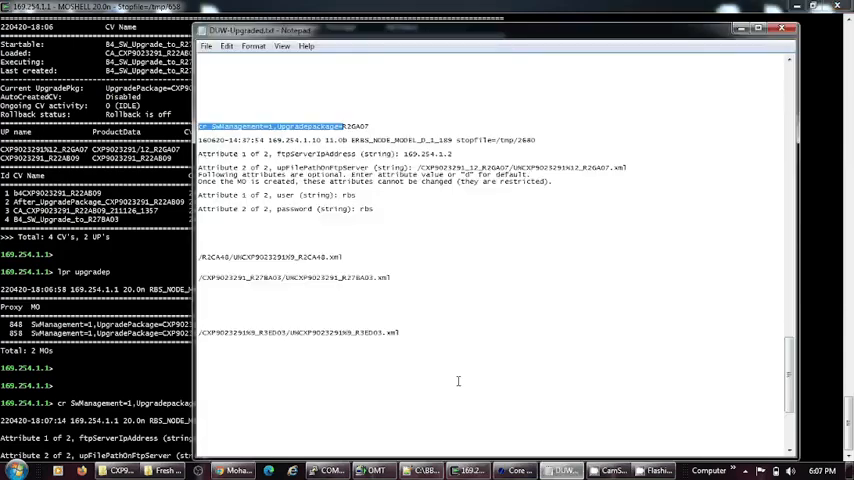
pyautogui.moveTo(398, 278); pyautogui.dragTo(198, 278)
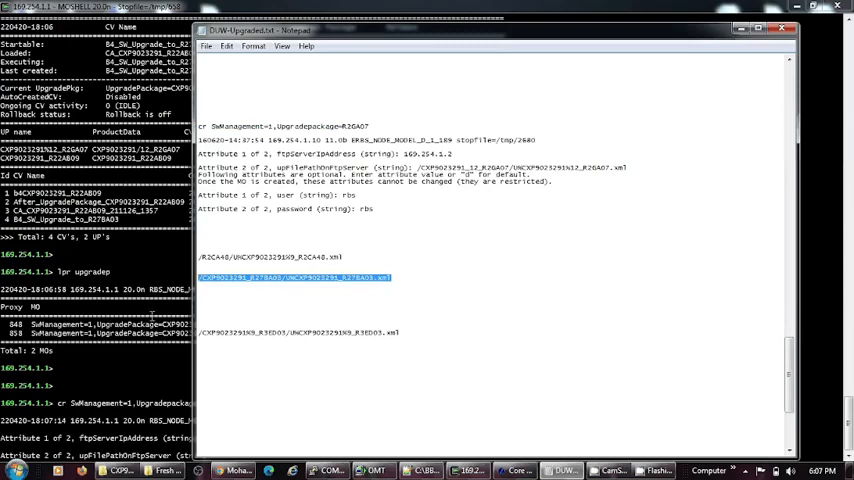
pyautogui.click(152, 320)
pyautogui.rightClick(152, 320)
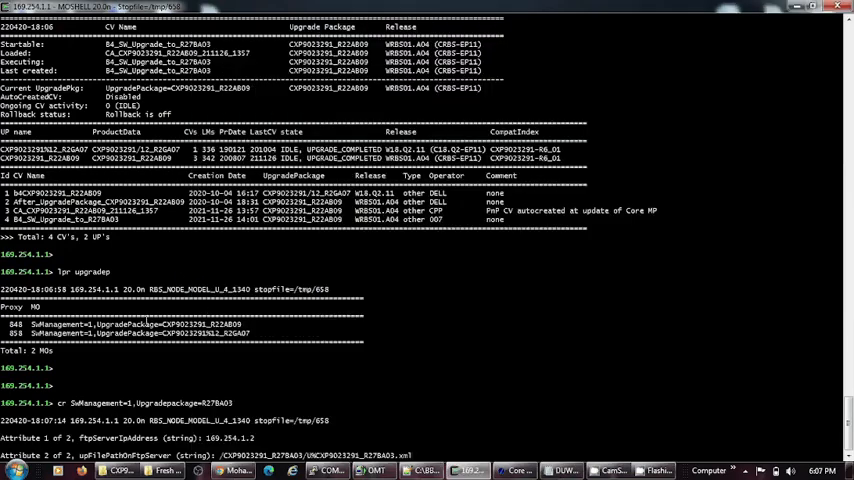
pyautogui.press('Return')
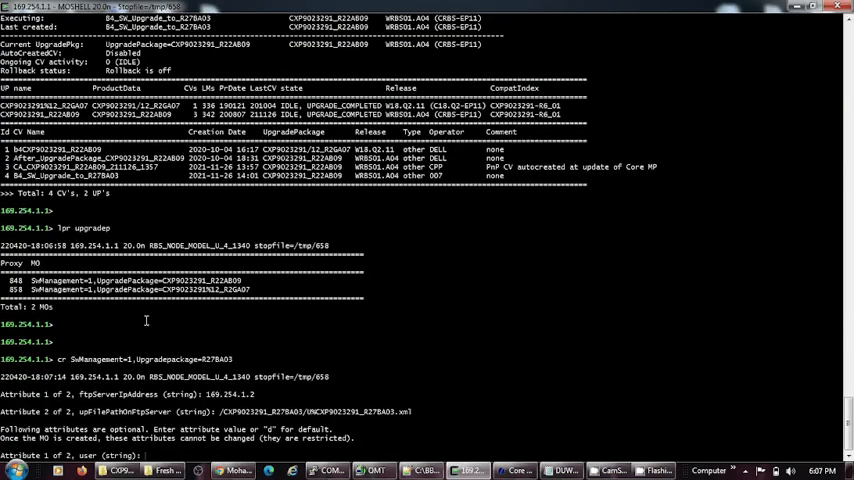
pyautogui.write('rbs')
# Step: Submit user rbs and the default password, then check the FTP server status
pyautogui.press('Return')
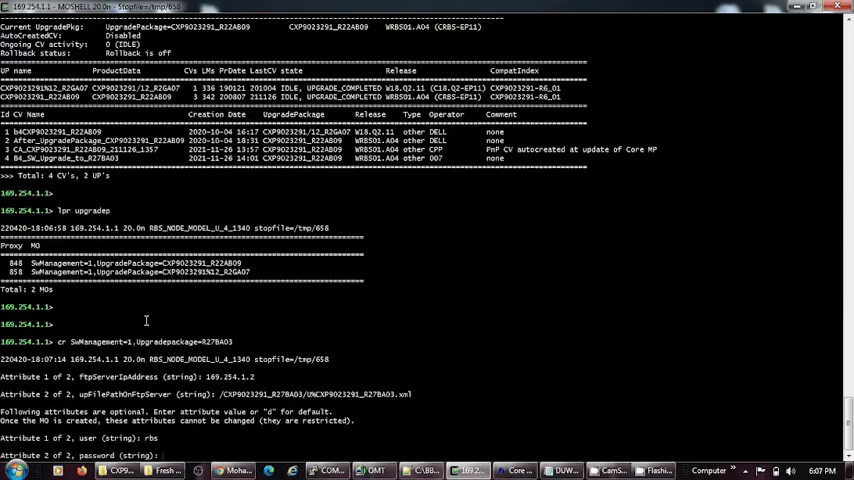
pyautogui.press('Return')
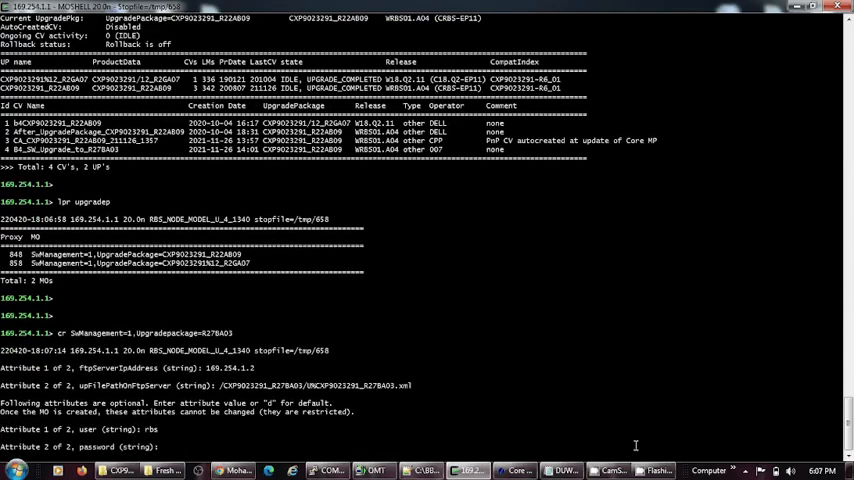
pyautogui.click(516, 470)
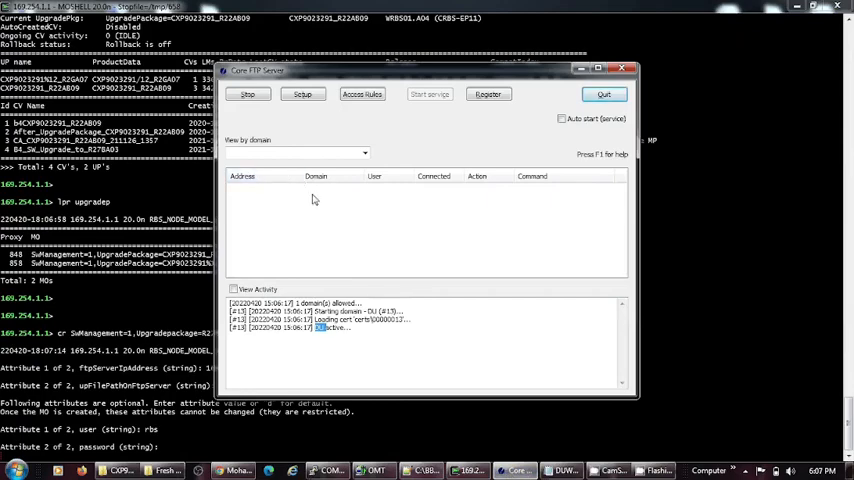
pyautogui.click(93, 357)
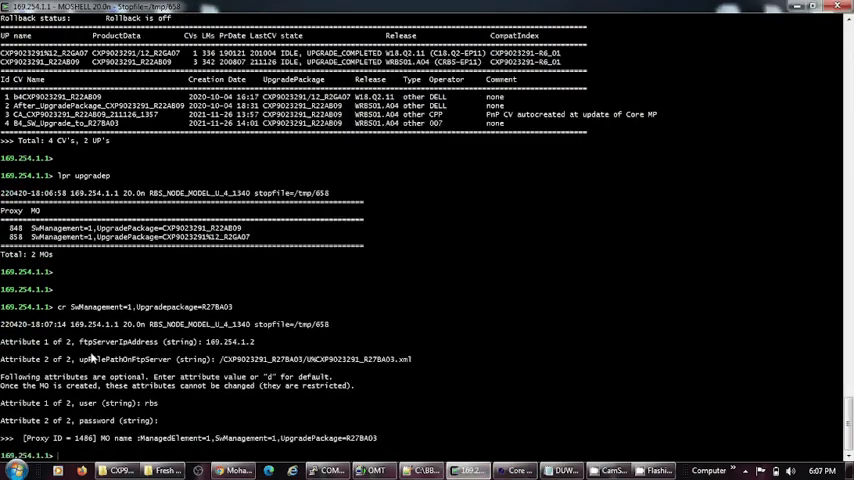
# Step: Reload all MOs with lt all and confirm R27BA03 appears in the package listing
pyautogui.press('Return')
pyautogui.write('lt all')
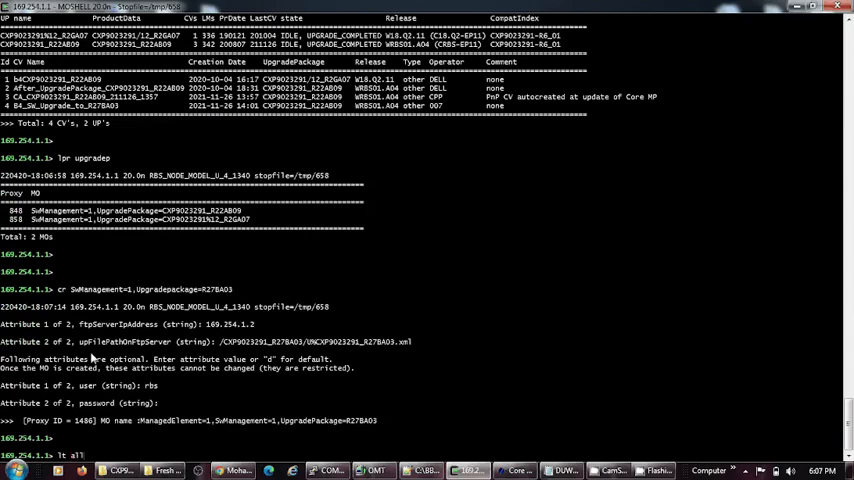
pyautogui.press('Return')
pyautogui.press('Return')
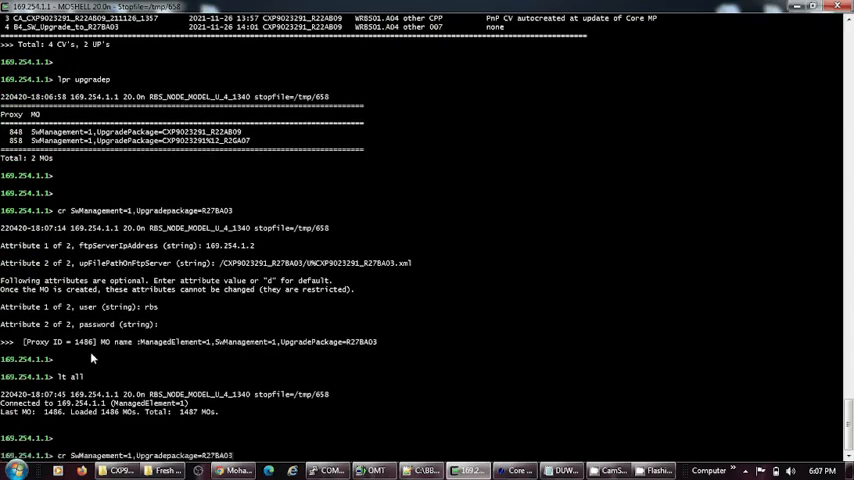
pyautogui.press('Up')
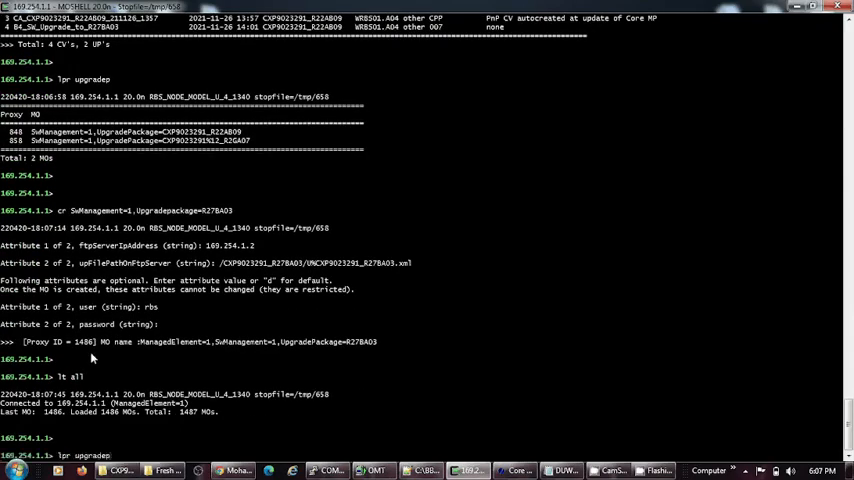
pyautogui.press('Return')
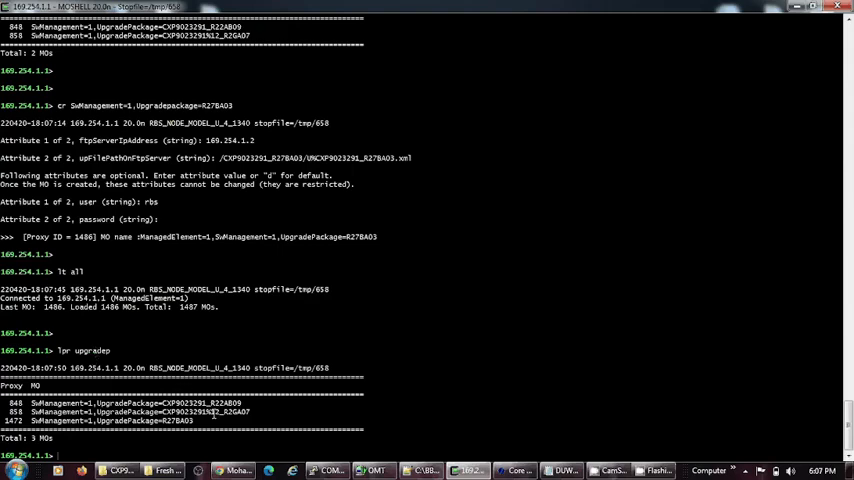
pyautogui.doubleClick(178, 420)
pyautogui.write('a')
pyautogui.write('cl 1')
pyautogui.write('472')
# Step: Run acc 1472 nonBlockingForcedInstall on R27BA03, answer y, and start polling progress with polu
pyautogui.press('Return')
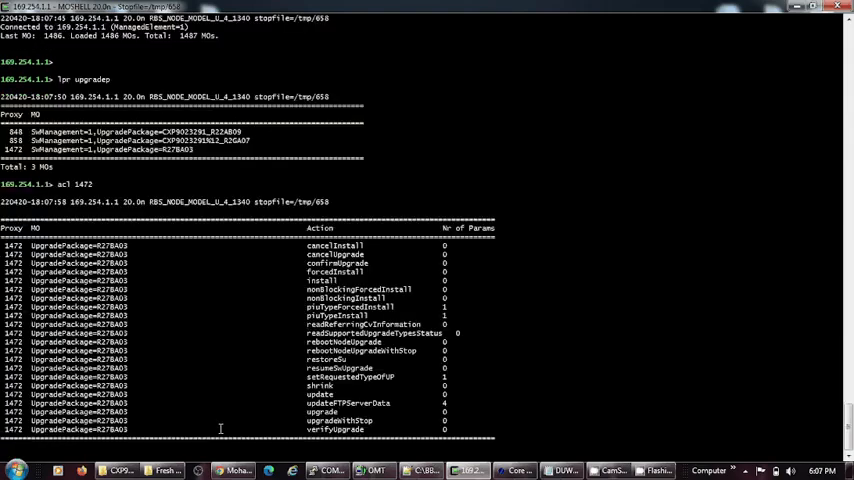
pyautogui.write('acc 147')
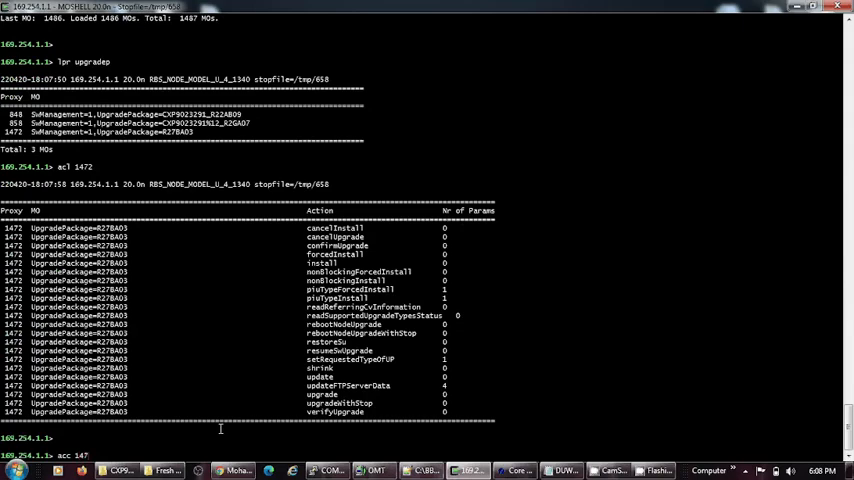
pyautogui.write('2')
pyautogui.doubleClick(358, 272)
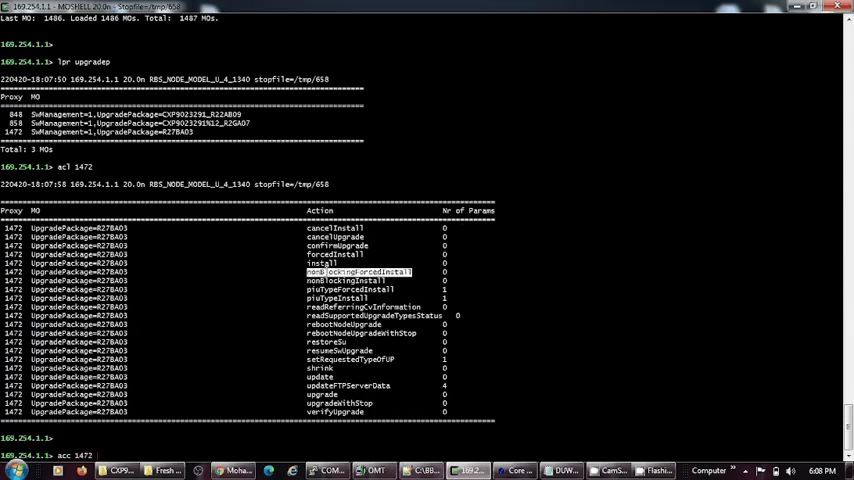
pyautogui.middleClick(358, 272)
pyautogui.press('Return')
pyautogui.write('y')
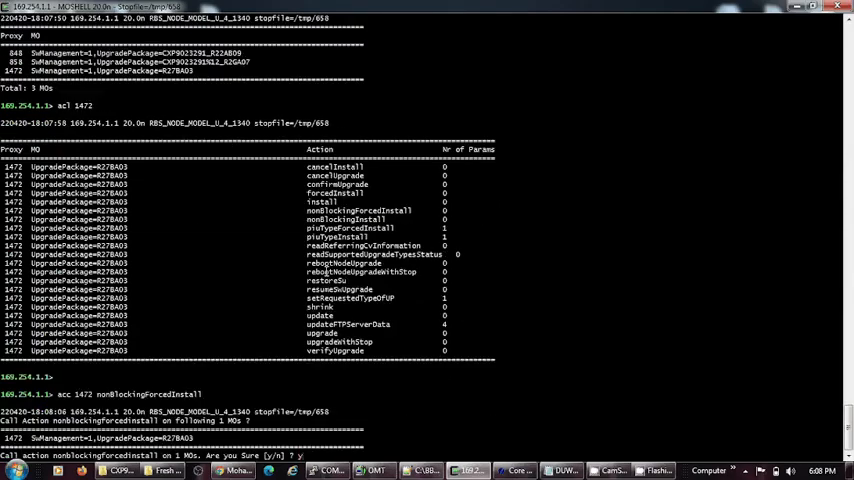
pyautogui.press('Return')
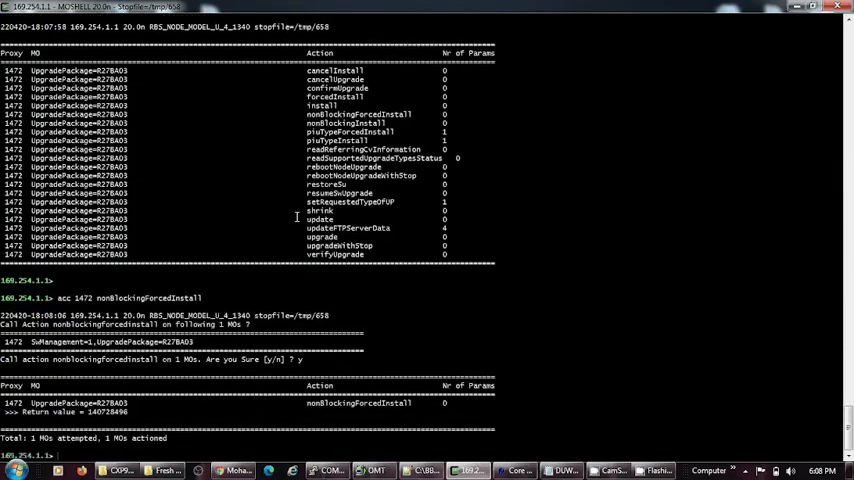
pyautogui.press('Return')
pyautogui.write('pol')
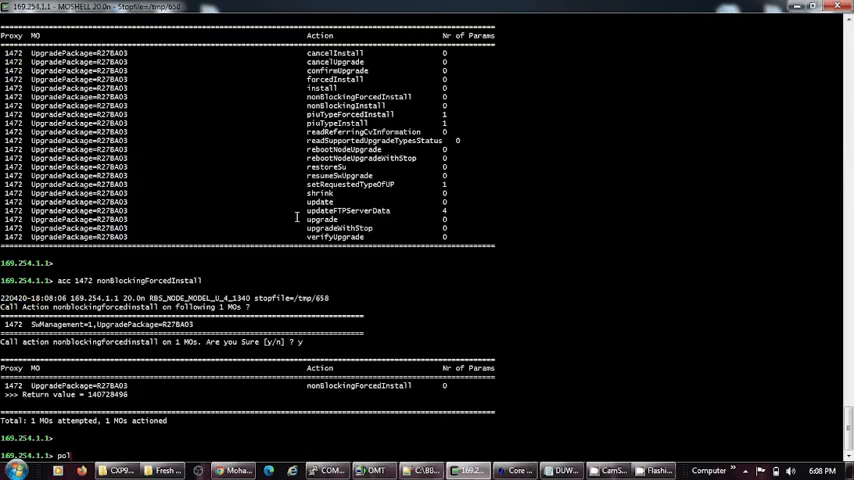
pyautogui.write('u')
pyautogui.press('Return')
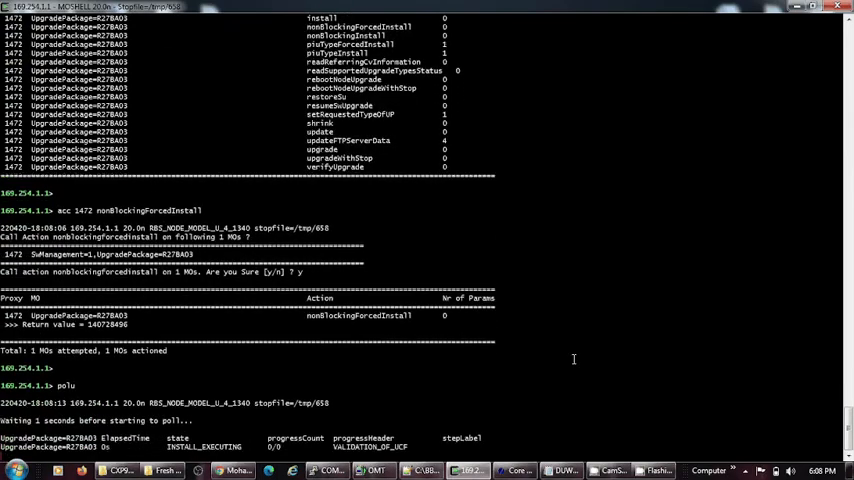
# Step: Check Core FTP Server for the node's connection, then mark R27BA03 INSTALL_EXECUTING in the polu output
pyautogui.click(505, 470)
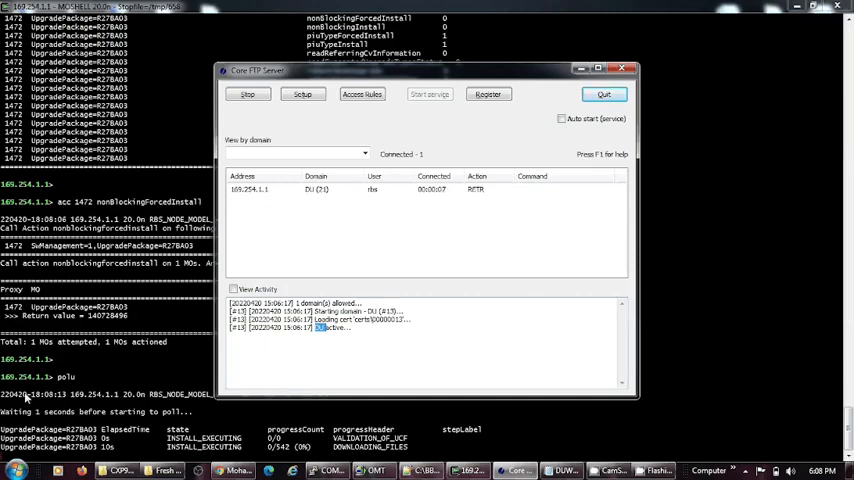
pyautogui.click(229, 470)
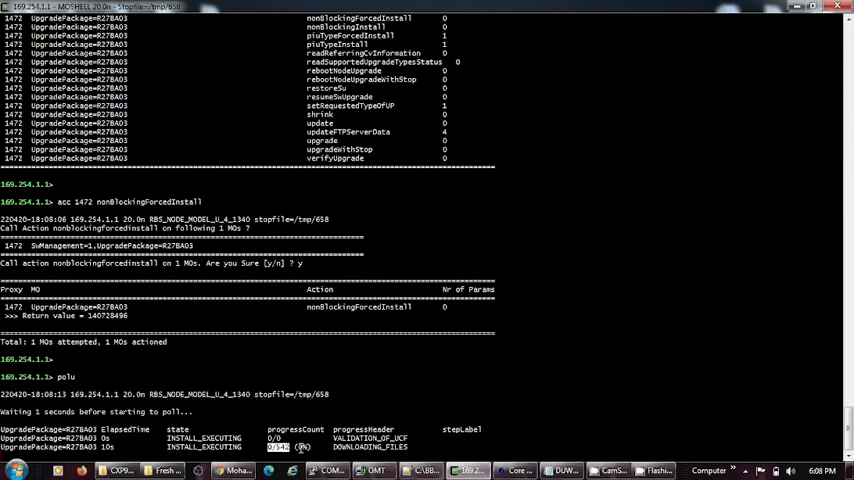
pyautogui.click(305, 447)
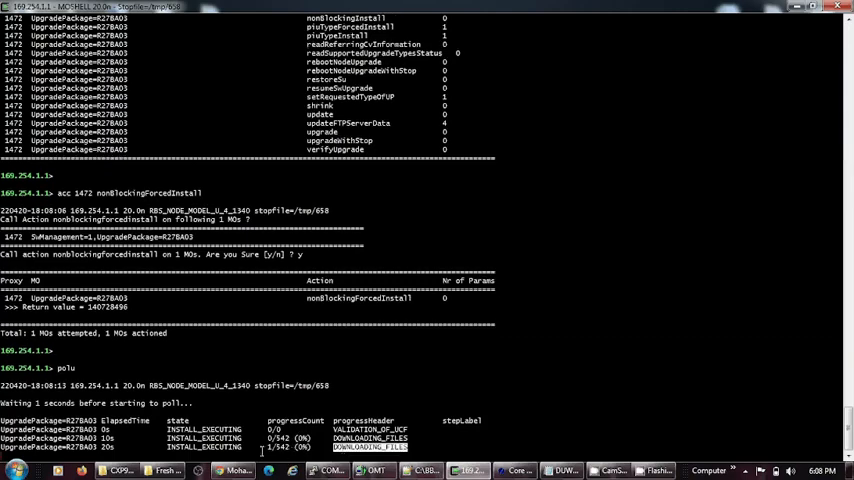
pyautogui.doubleClick(207, 447)
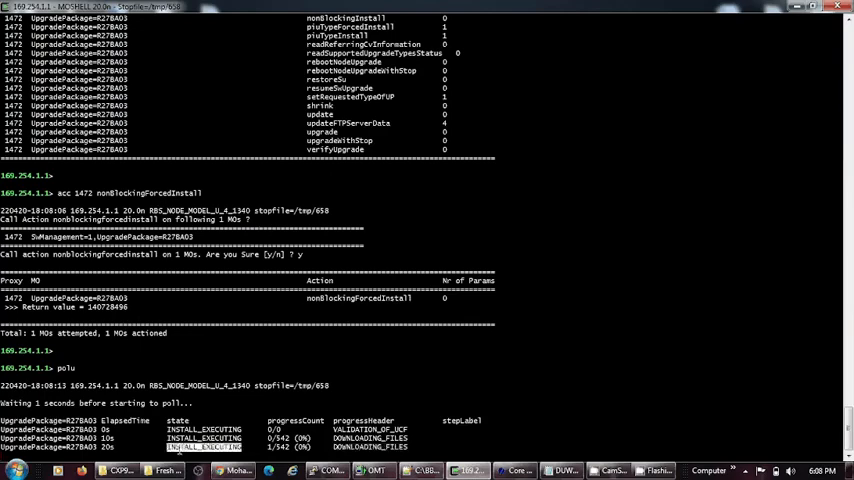
pyautogui.doubleClick(80, 447)
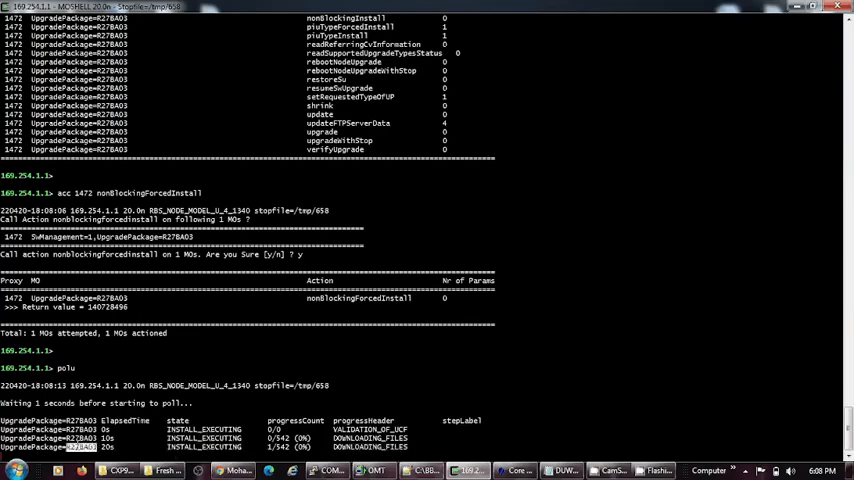
pyautogui.click(381, 400)
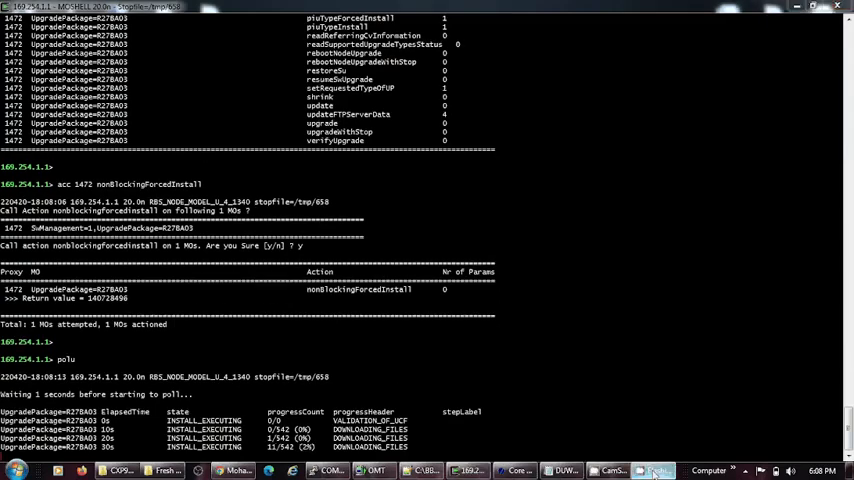
# Step: Bring up CamStudio, move its window aside, and pause the screen recording
pyautogui.click(612, 472)
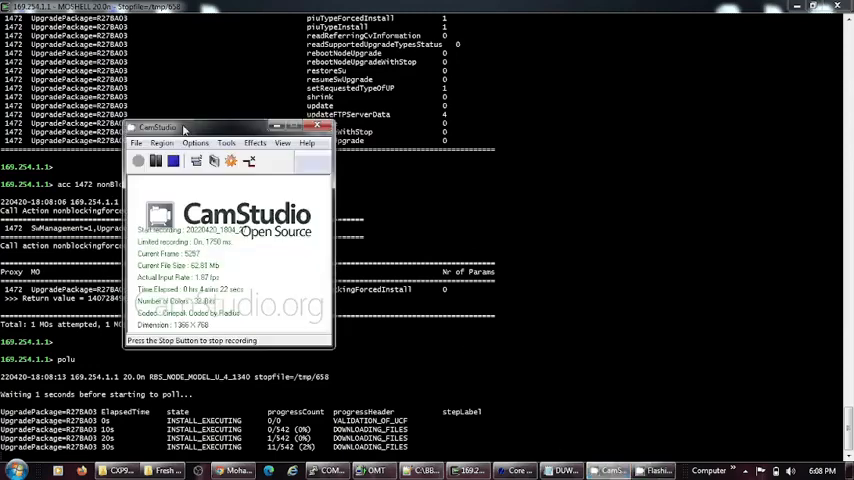
pyautogui.moveTo(184, 130); pyautogui.dragTo(124, 58)
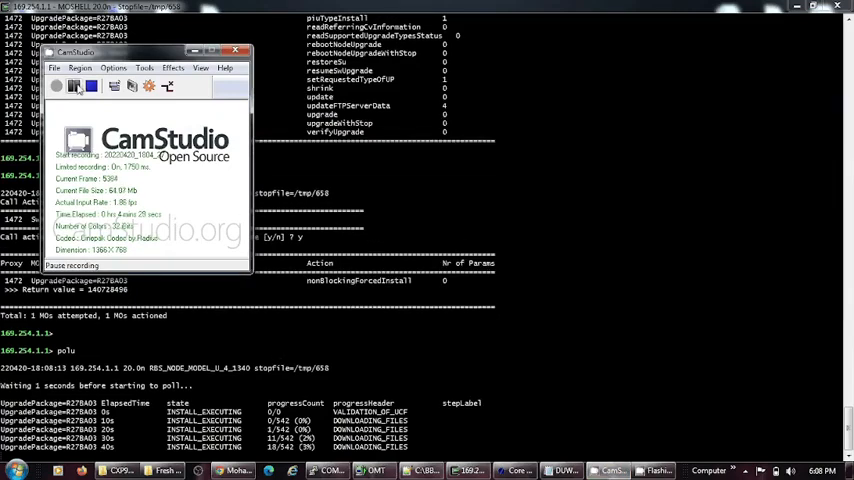
pyautogui.click(75, 86)
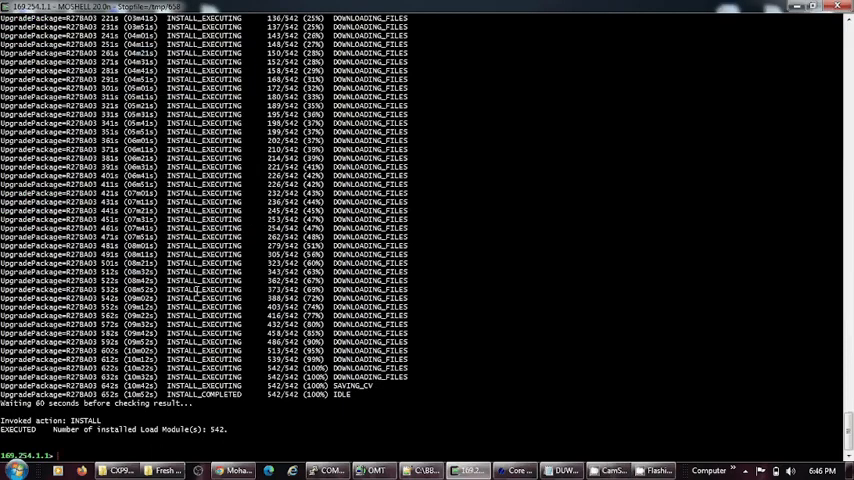
# Step: List the upgrade packages with lpr upgradep after the install completes
pyautogui.press('Return')
pyautogui.write('lpr u')
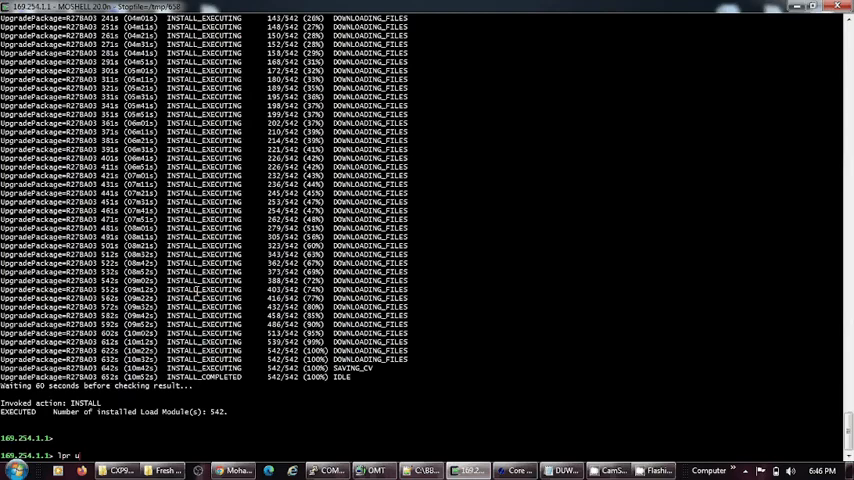
pyautogui.write('pgradep')
pyautogui.press('Return')
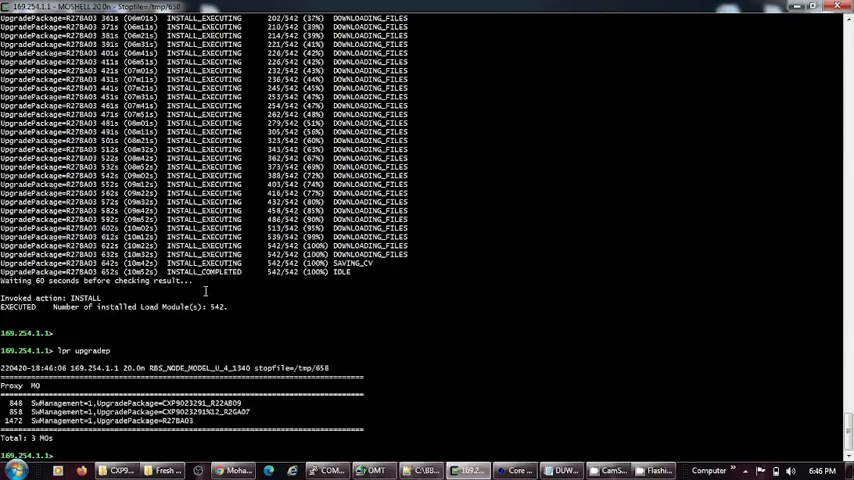
pyautogui.write('lt all')
# Step: Reload all MOs with lt all (last MO 1633) and list the upgrade packages again
pyautogui.press('Return')
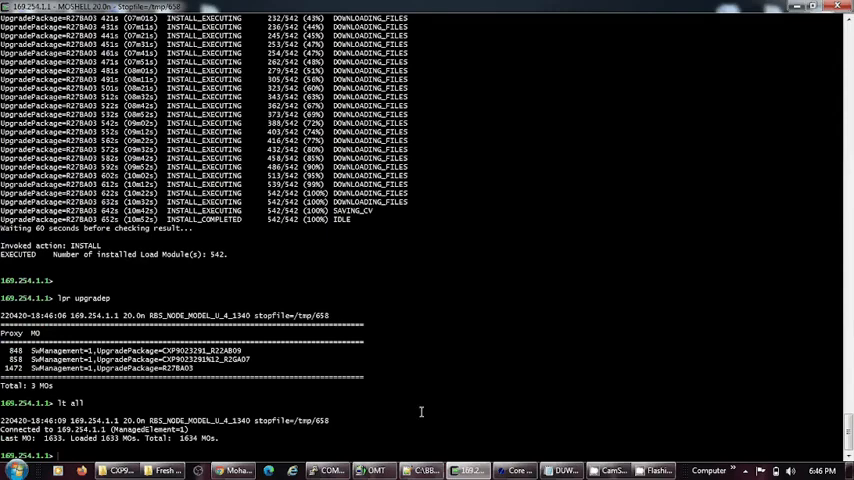
pyautogui.doubleClick(110, 438)
pyautogui.press('Return')
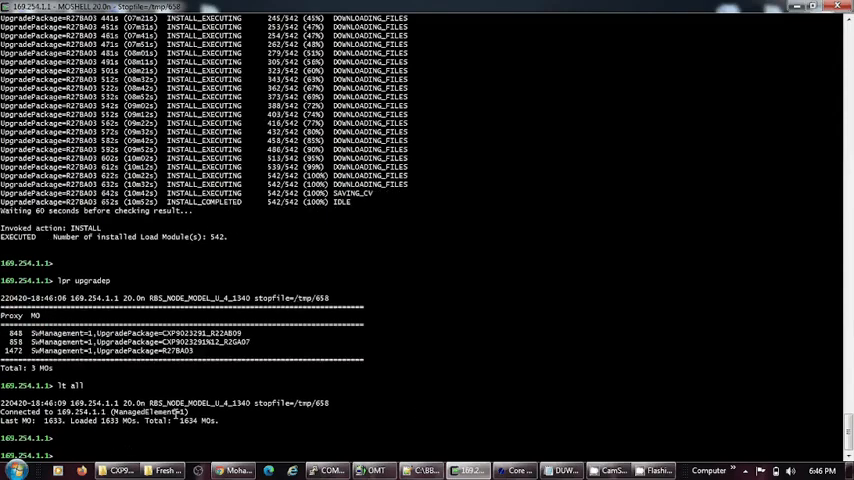
pyautogui.write('lpr upgradep')
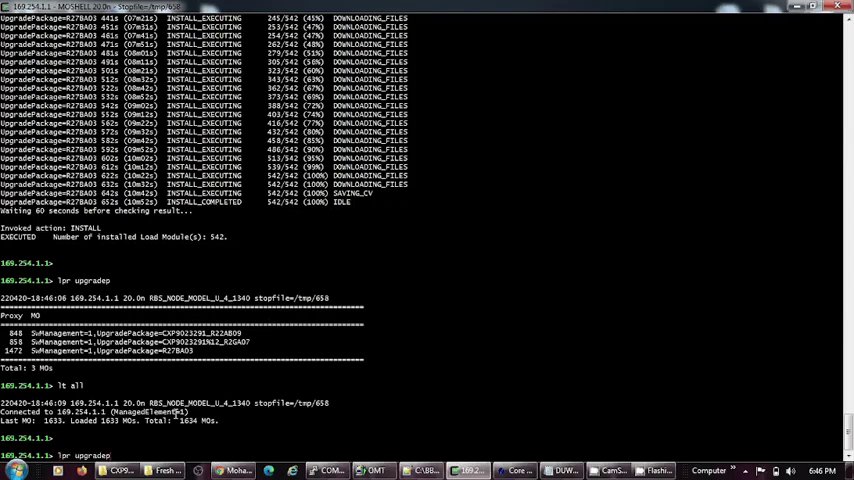
pyautogui.press('Return')
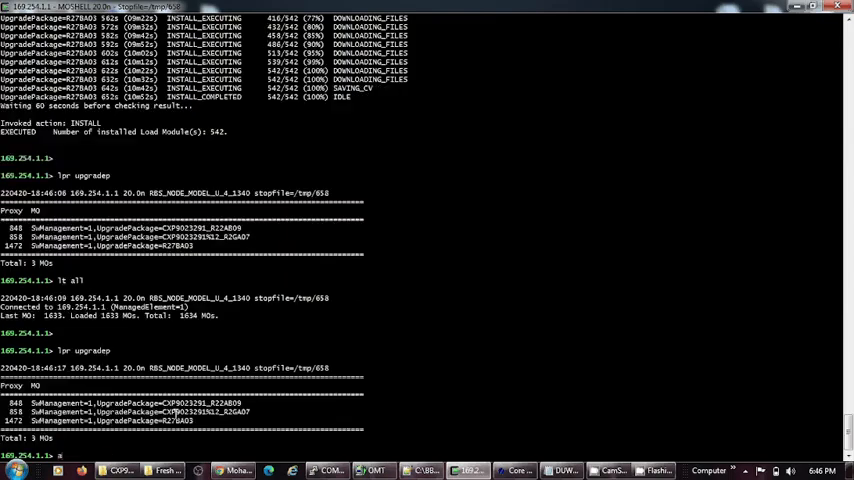
pyautogui.write('acl')
pyautogui.press('BackSpace')
pyautogui.press('BackSpace')
pyautogui.press('BackSpace')
pyautogui.write('cvls')
# Step: Run cvls and lpr upgradep to review the configuration versions and upgrade packages
pyautogui.press('Return')
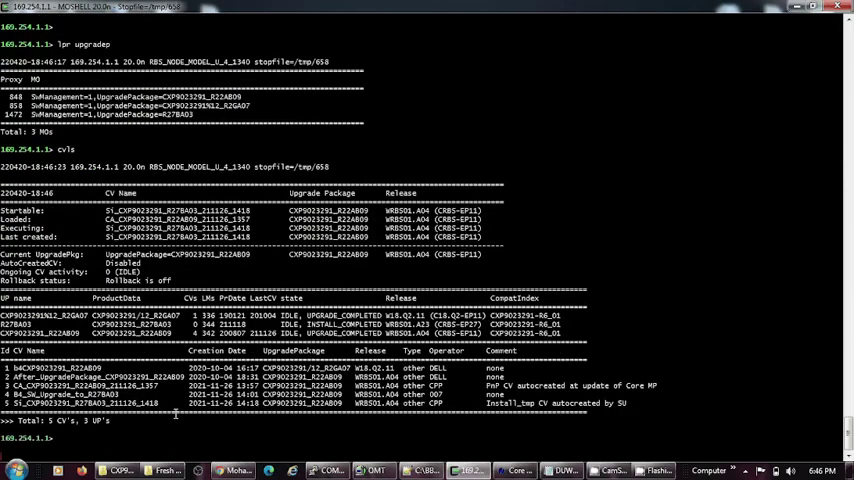
pyautogui.press('Return')
pyautogui.write('lpr upgradep')
pyautogui.press('Return')
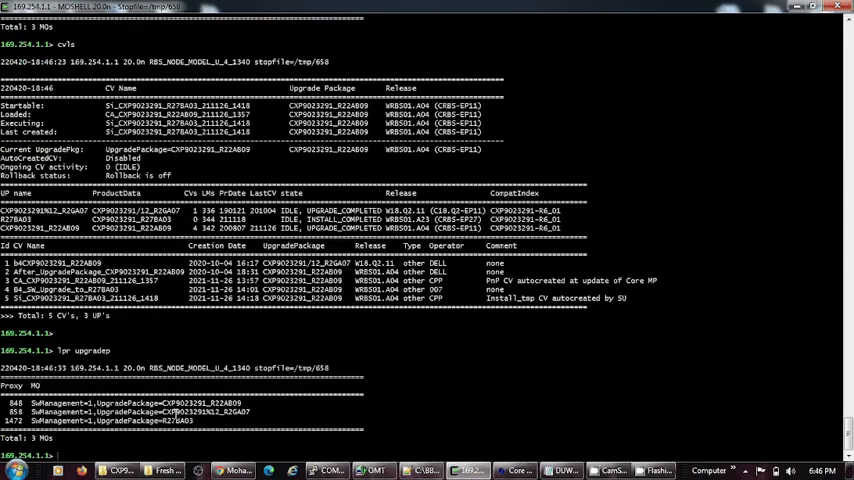
pyautogui.write('acl')
pyautogui.write(' 1472')
# Step: Run acc 1472 rebootNodeUpgrade on R27BA03, answer y, and start polling progress with polu
pyautogui.press('Return')
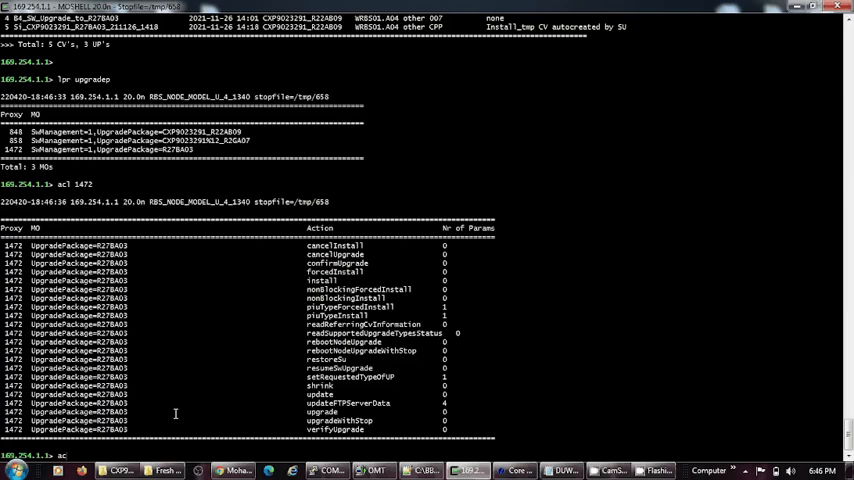
pyautogui.write('acc 1472')
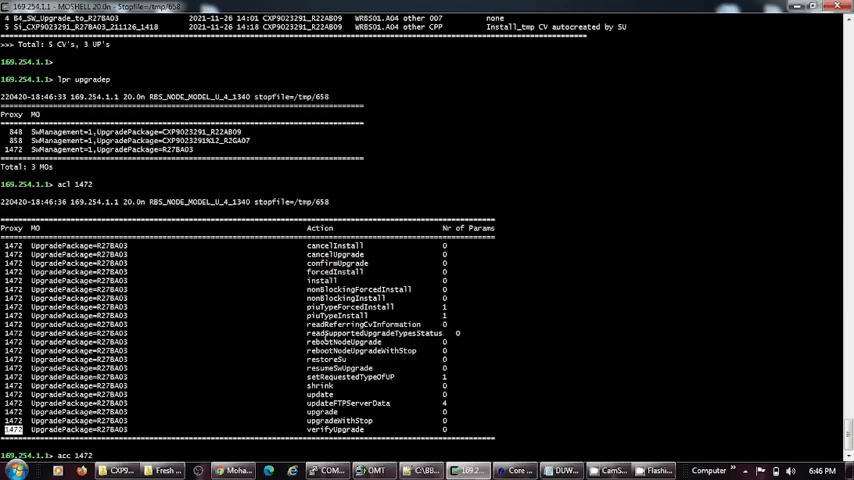
pyautogui.doubleClick(340, 342)
pyautogui.rightClick(340, 342)
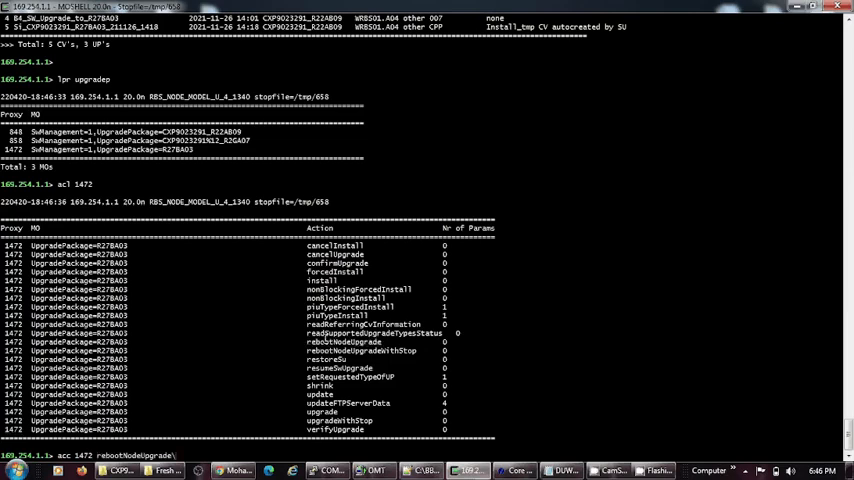
pyautogui.press('Return')
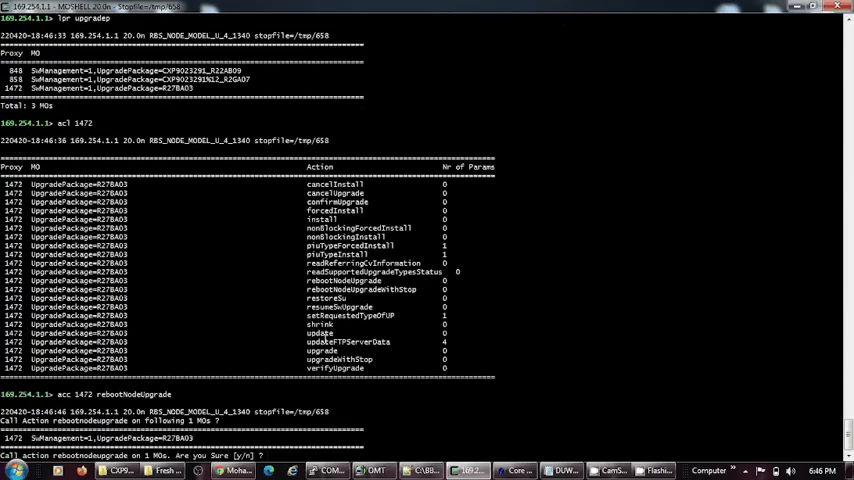
pyautogui.write('y')
pyautogui.press('Return')
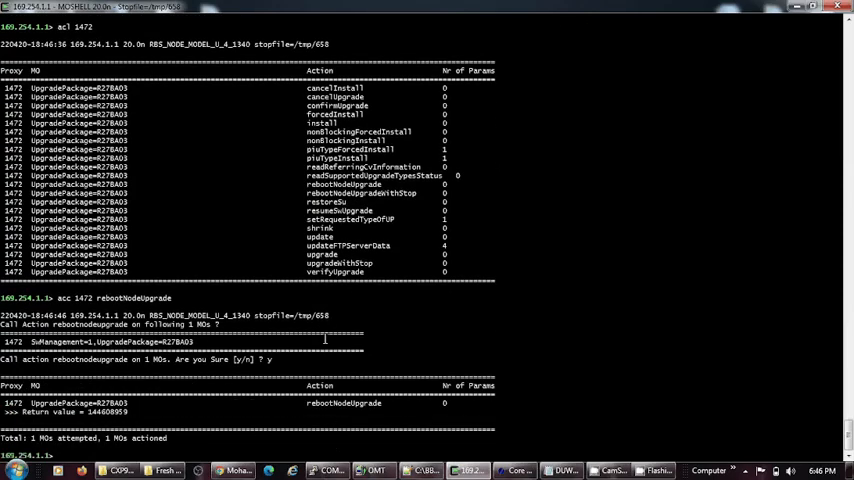
pyautogui.write('polu')
pyautogui.press('Return')
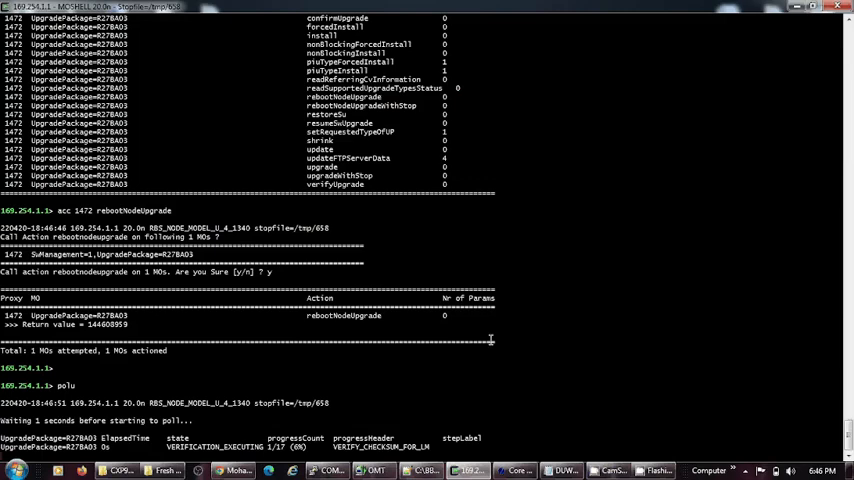
pyautogui.click(607, 470)
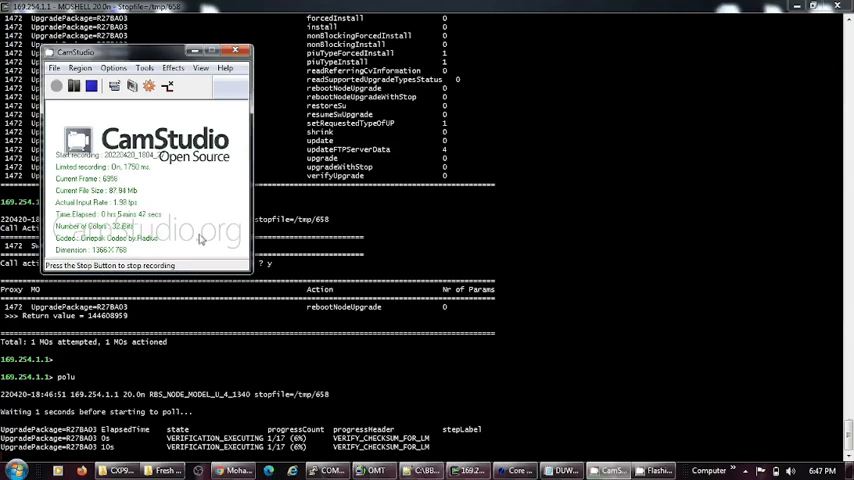
pyautogui.click(236, 320)
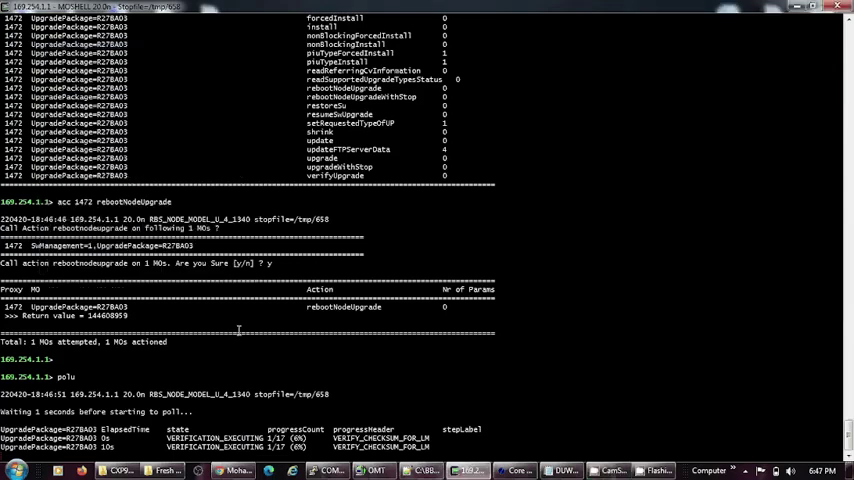
pyautogui.doubleClick(380, 446)
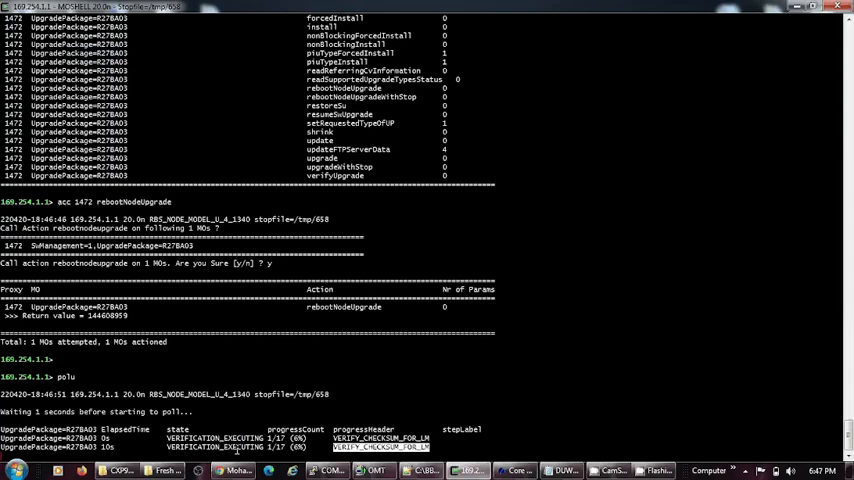
pyautogui.doubleClick(215, 446)
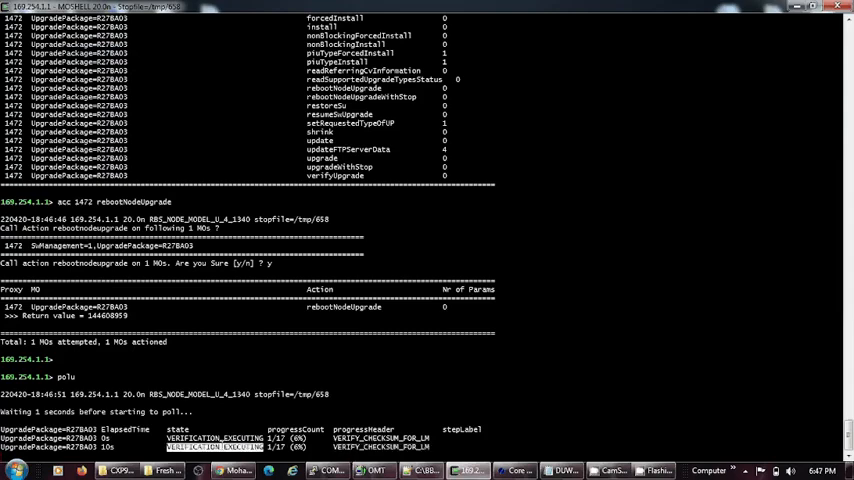
pyautogui.doubleClick(80, 447)
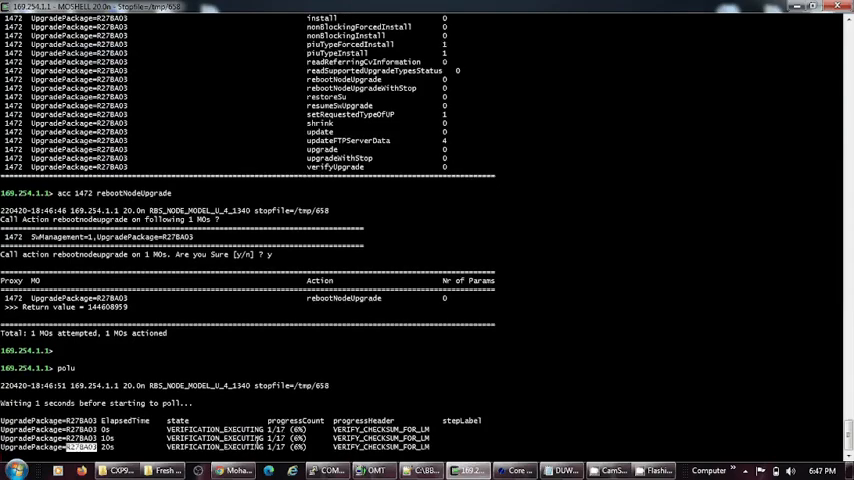
pyautogui.doubleClick(298, 447)
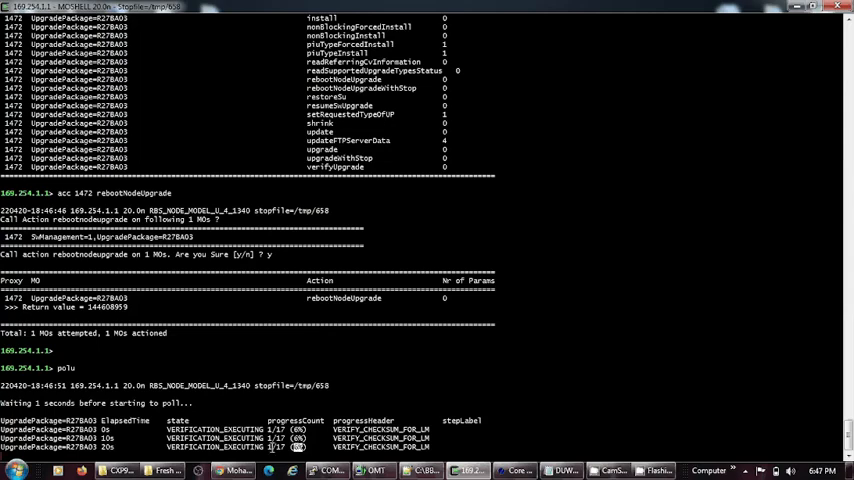
pyautogui.click(357, 447)
pyautogui.click(585, 470)
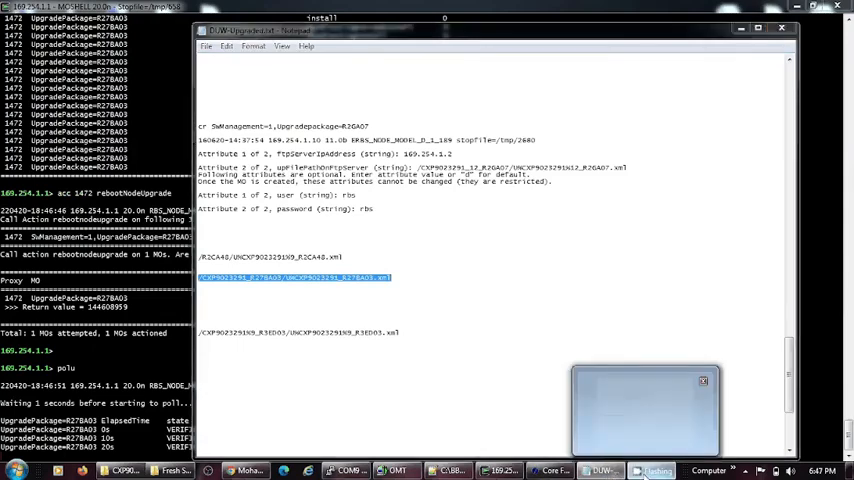
pyautogui.click(741, 29)
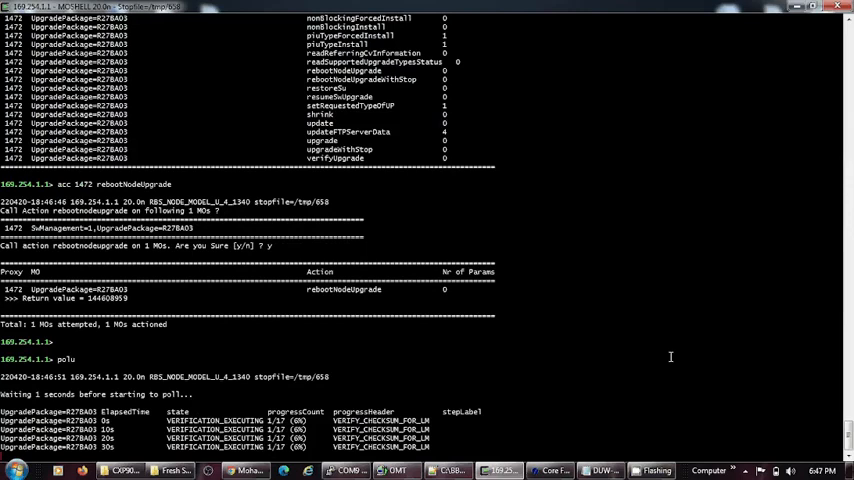
pyautogui.click(744, 470)
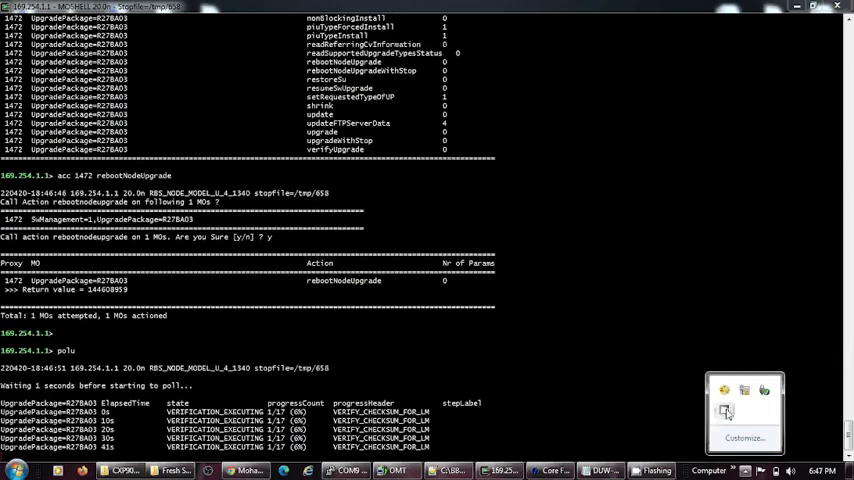
pyautogui.rightClick(724, 409)
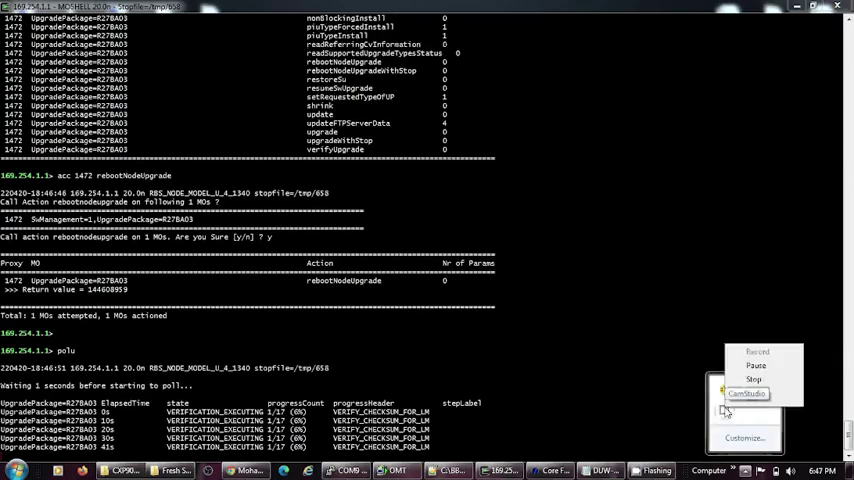
pyautogui.click(694, 353)
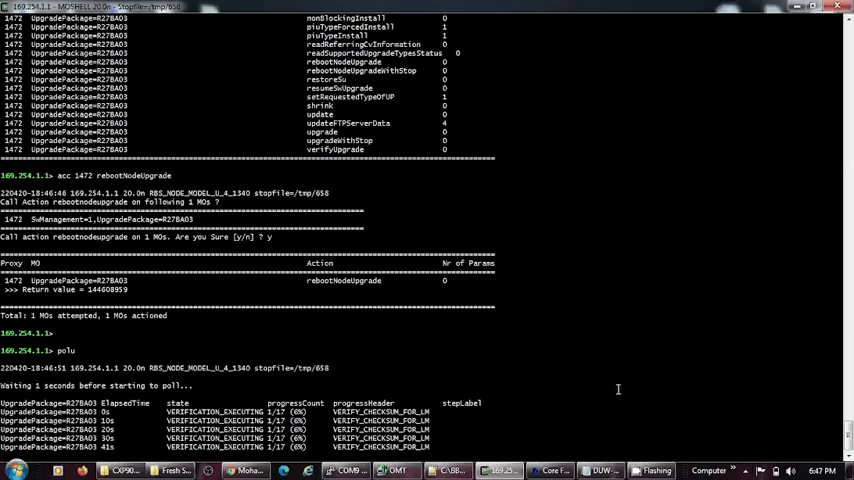
pyautogui.rightClick(650, 470)
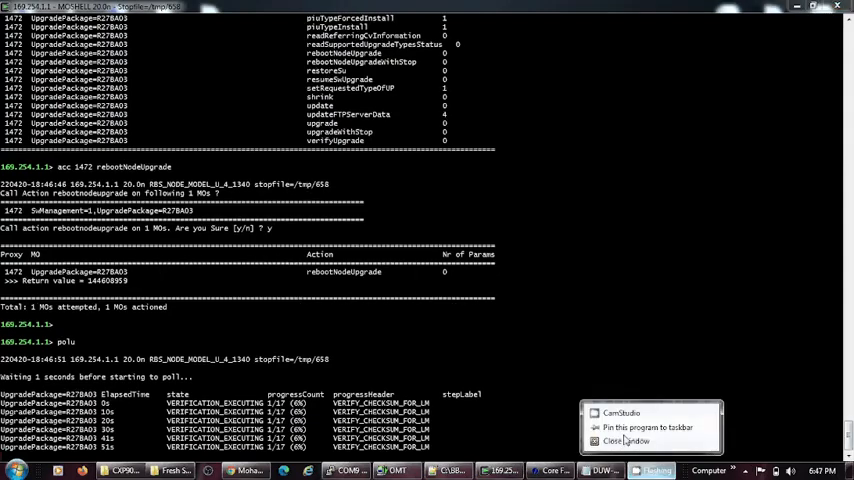
pyautogui.click(478, 387)
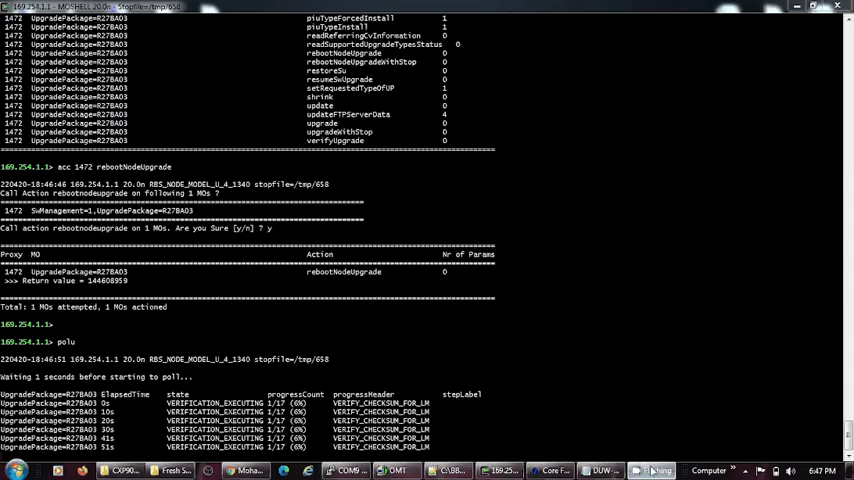
# Step: Put the Core FTP Server window away and bring the MoShell polu terminal back to the front
pyautogui.click(795, 8)
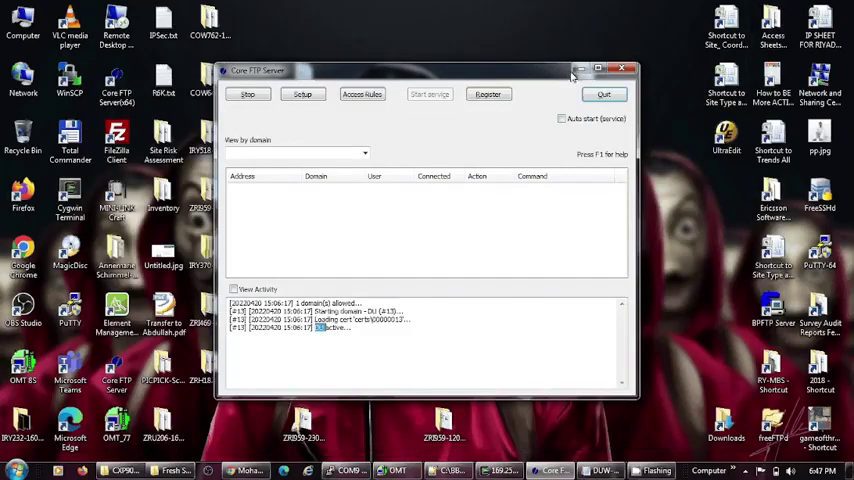
pyautogui.click(577, 71)
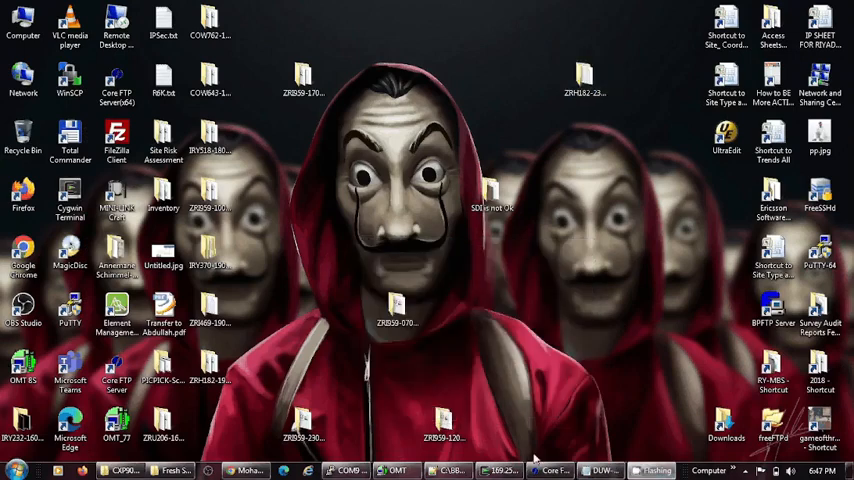
pyautogui.click(650, 470)
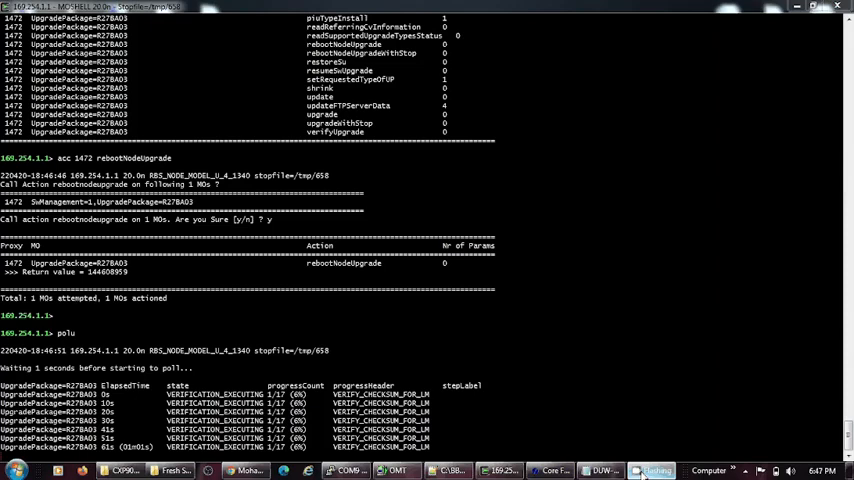
# Step: Highlight the VERIFY_LM_FILES step and UPGRADE_EXECUTING state in the polu output
pyautogui.click(745, 470)
pyautogui.rightClick(722, 410)
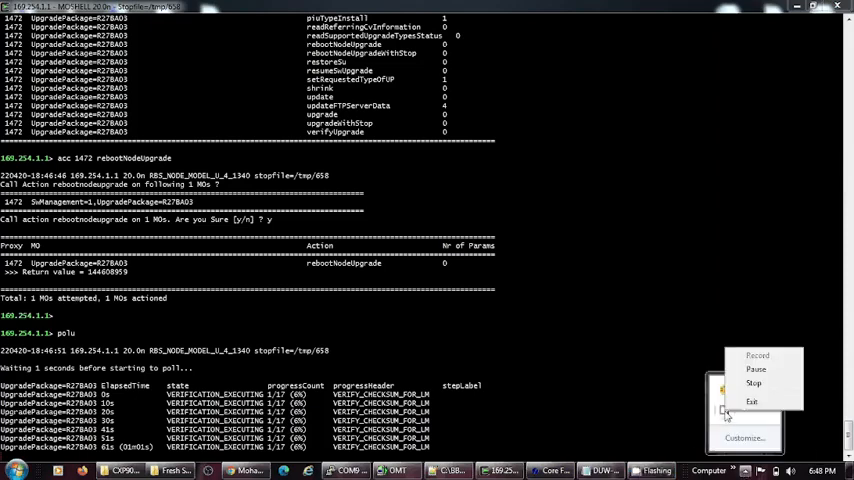
pyautogui.click(727, 410)
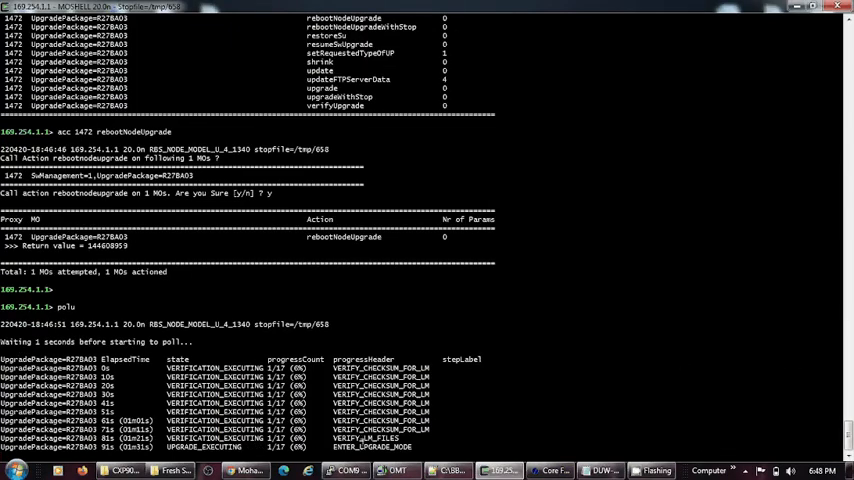
pyautogui.doubleClick(360, 437)
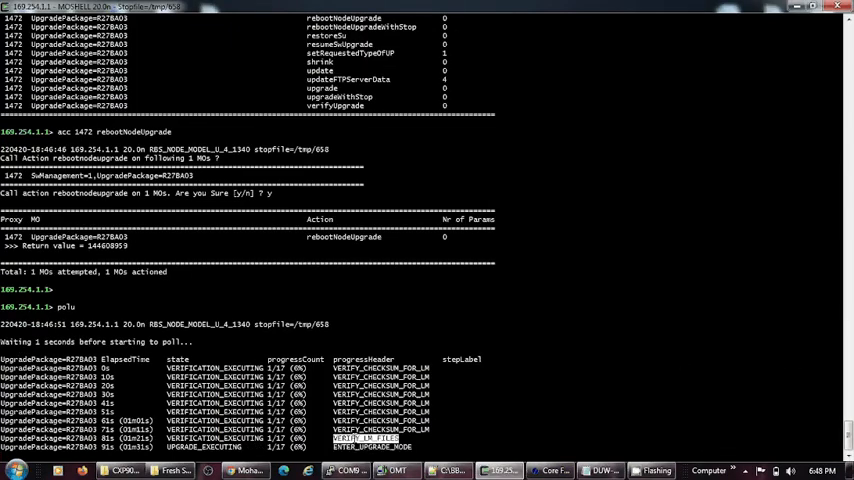
pyautogui.doubleClick(205, 446)
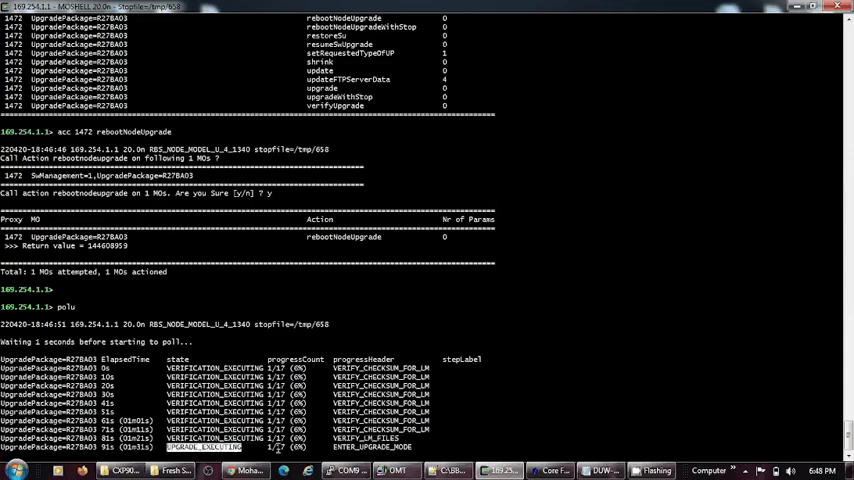
pyautogui.doubleClick(276, 446)
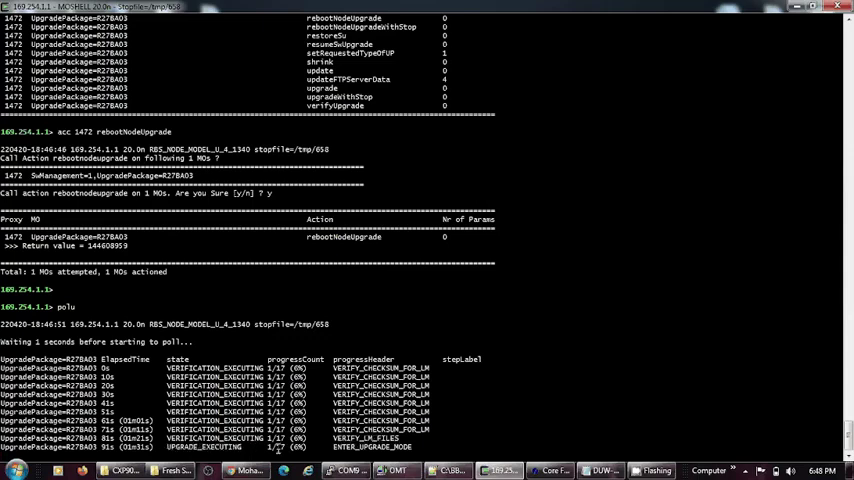
# Step: Highlight the CORBA.TRANSIENT and CORBA.OBJECT_NOT_EXIST statuses while the node restarts
pyautogui.click(760, 471)
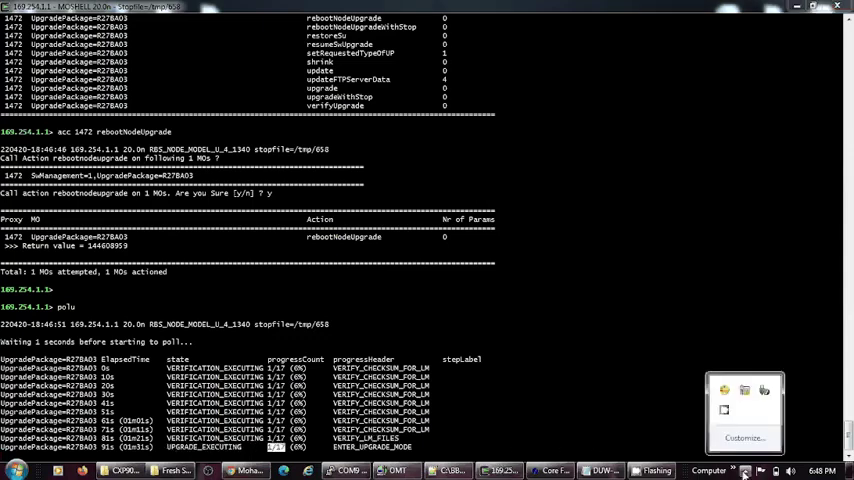
pyautogui.rightClick(725, 410)
pyautogui.click(740, 367)
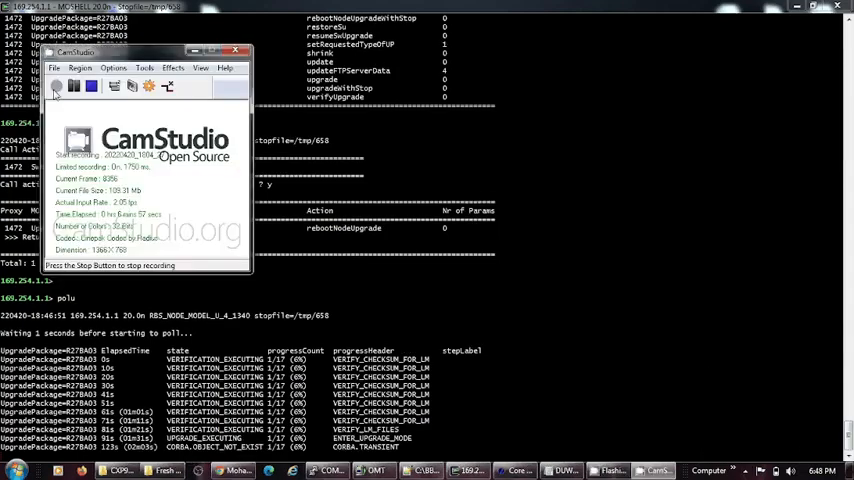
pyautogui.click(345, 446)
pyautogui.doubleClick(365, 446)
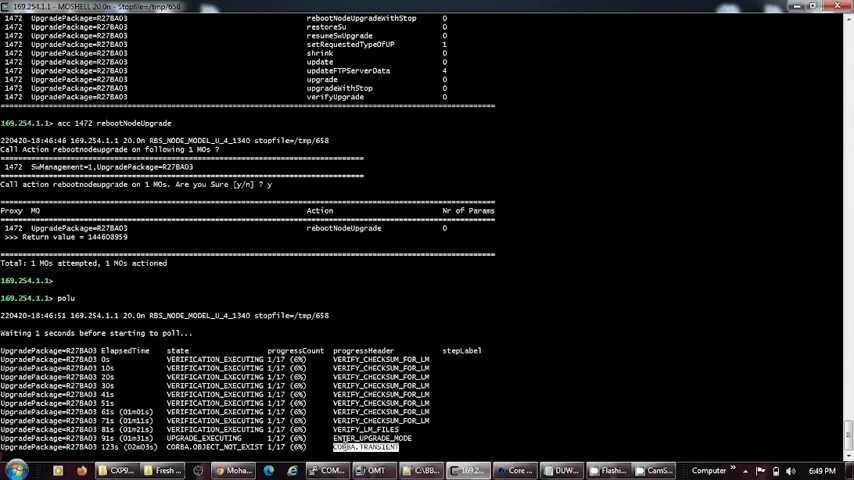
pyautogui.doubleClick(215, 447)
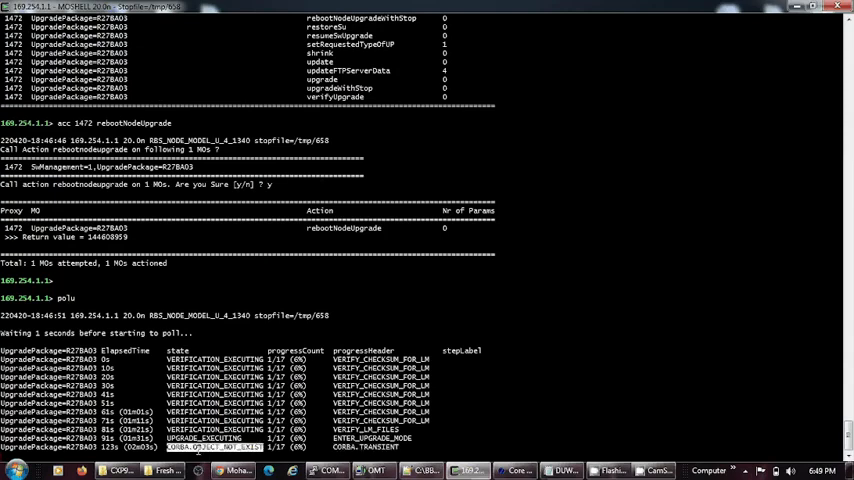
pyautogui.click(197, 451)
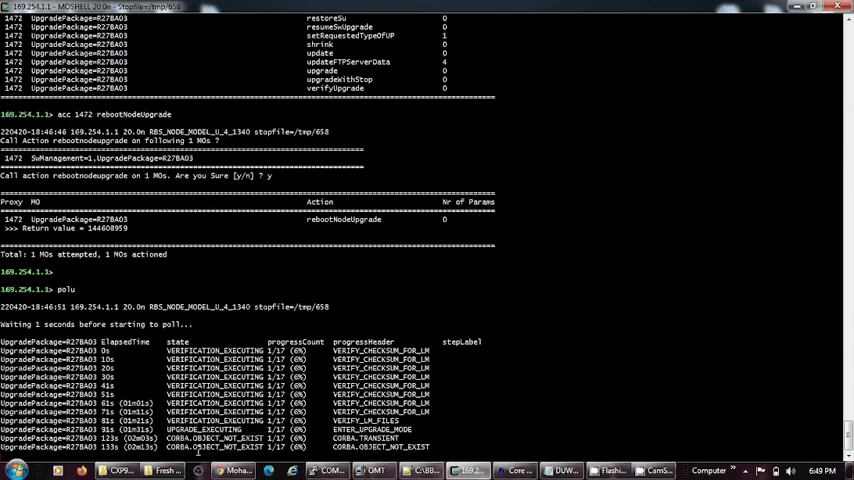
pyautogui.doubleClick(215, 447)
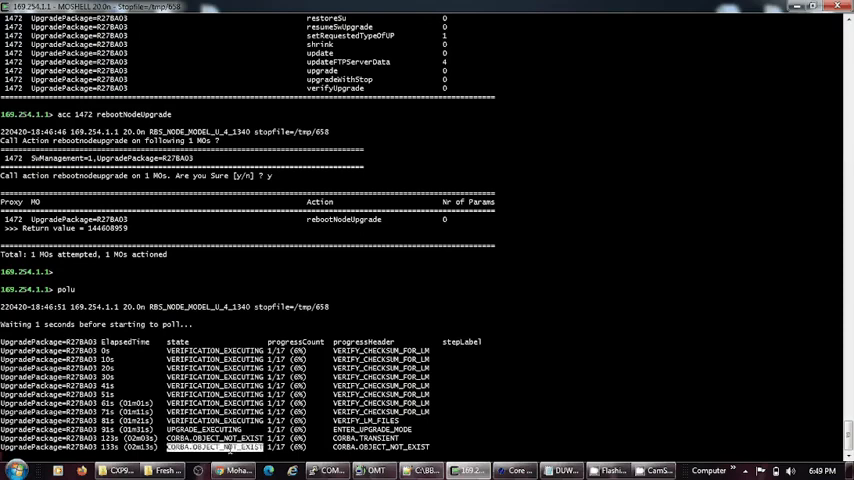
pyautogui.doubleClick(380, 447)
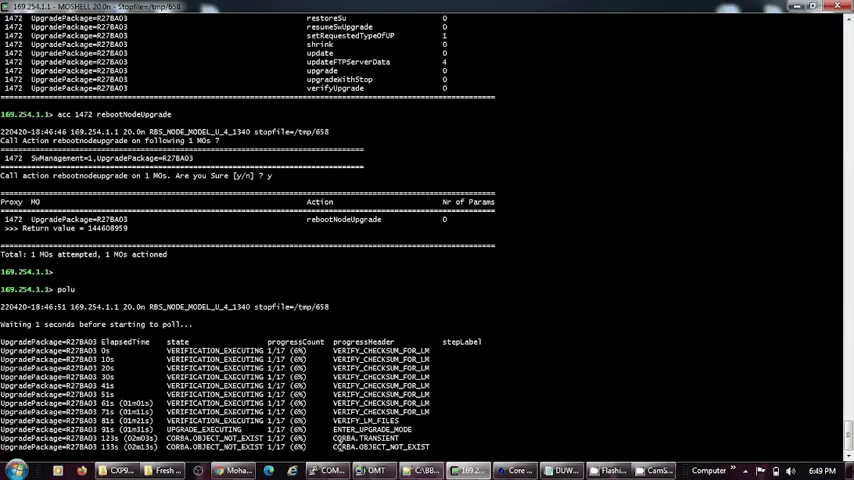
# Step: Highlight the PROGRAM_ADD_REMOVE, HTTP.NO_CONTACT, SAVING_CV and WAIT_FOR_CONF_UPGRADE steps
pyautogui.click(660, 471)
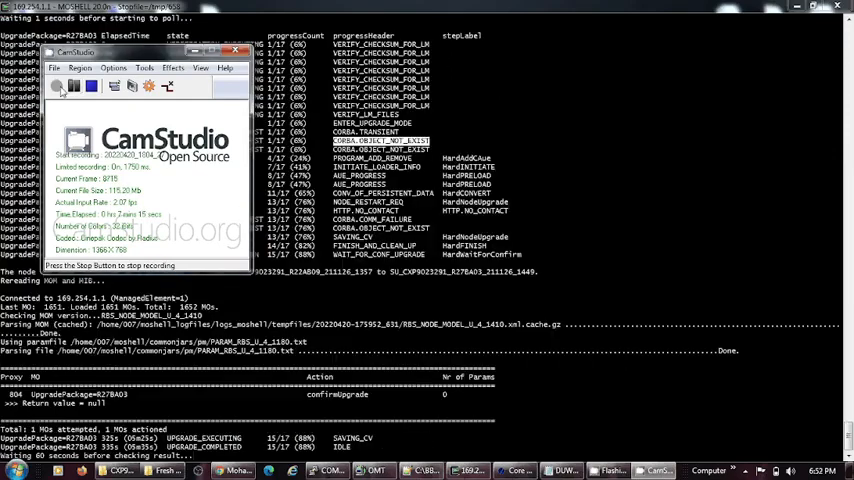
pyautogui.click(223, 53)
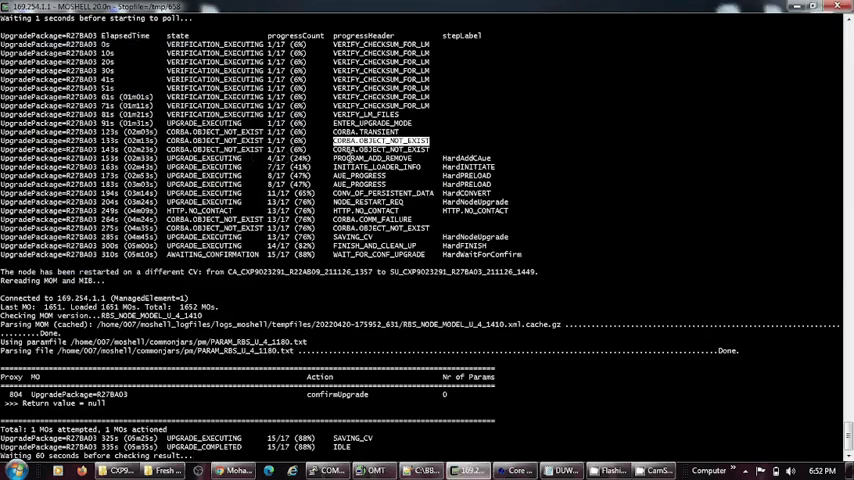
pyautogui.moveTo(334, 158); pyautogui.dragTo(410, 160)
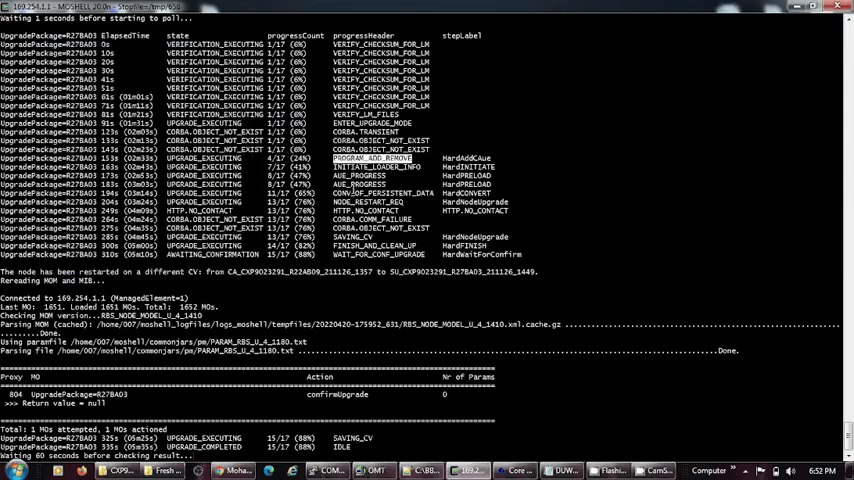
pyautogui.moveTo(334, 210); pyautogui.dragTo(400, 211)
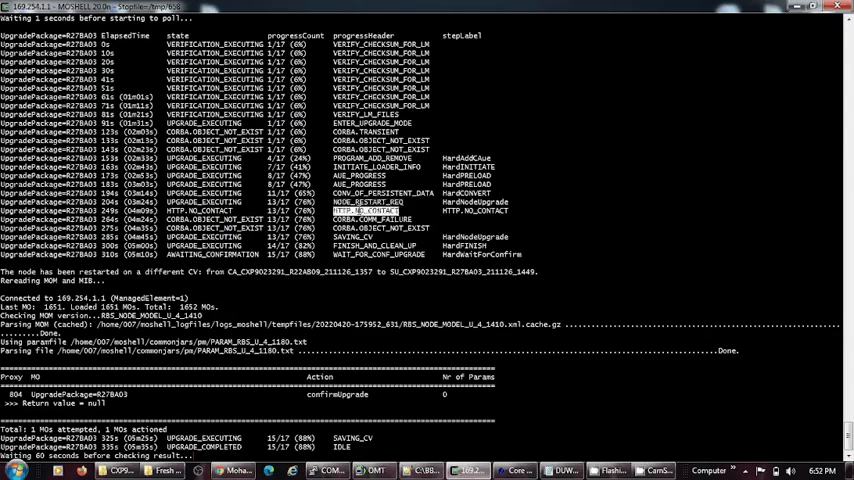
pyautogui.moveTo(334, 237); pyautogui.dragTo(415, 246)
pyautogui.click(355, 254)
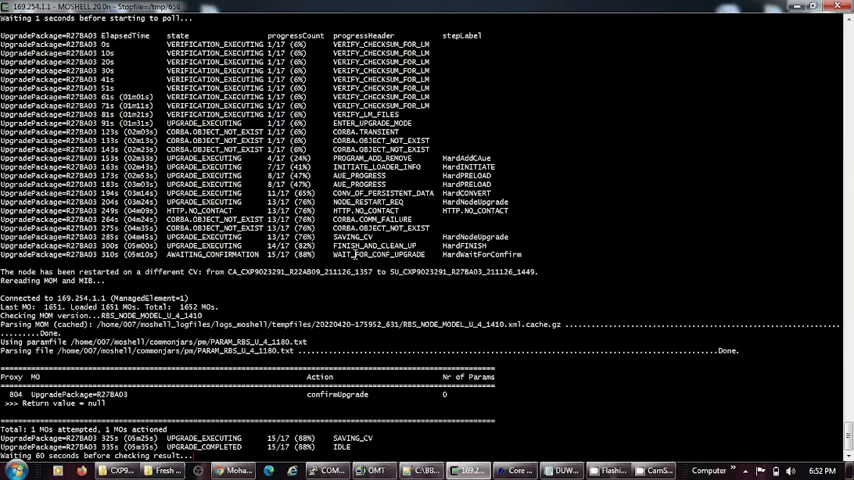
pyautogui.doubleClick(355, 254)
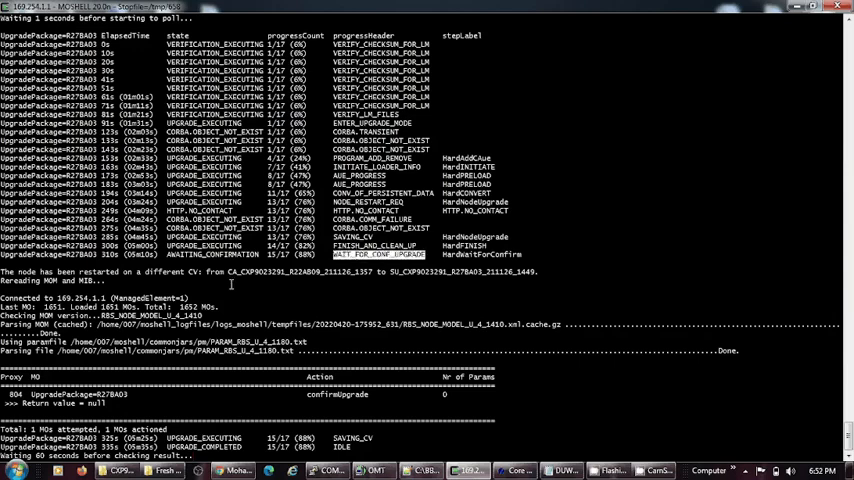
# Step: Highlight the restart line's CV change from R22AB09 to R27BA03 and the UPGRADE_COMPLETED state
pyautogui.doubleClick(275, 272)
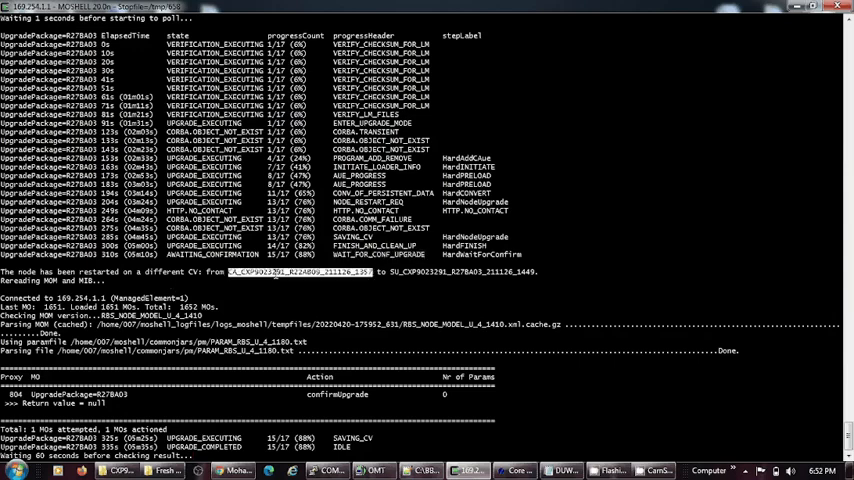
pyautogui.doubleClick(401, 272)
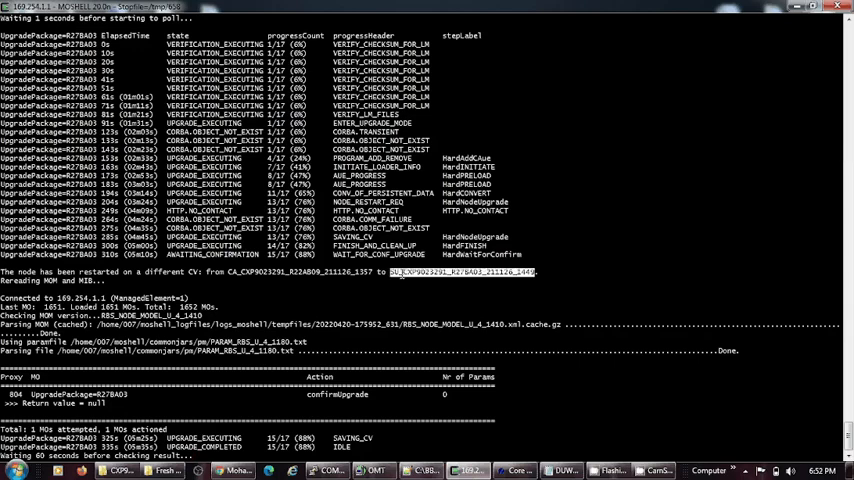
pyautogui.tripleClick(464, 272)
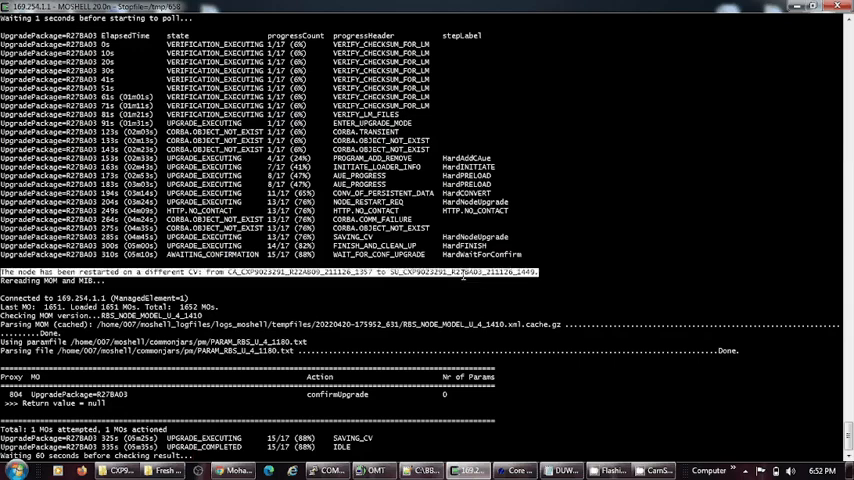
pyautogui.click(460, 275)
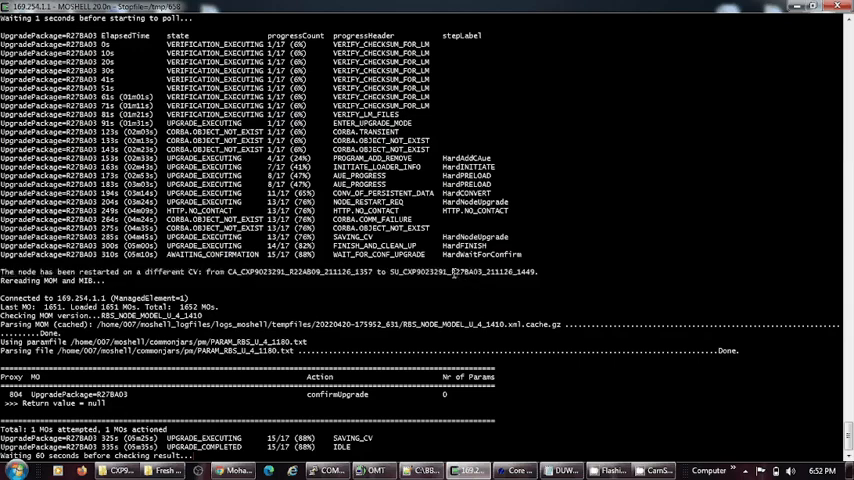
pyautogui.doubleClick(460, 272)
pyautogui.moveTo(290, 272); pyautogui.dragTo(322, 272)
pyautogui.click(200, 447)
pyautogui.doubleClick(200, 447)
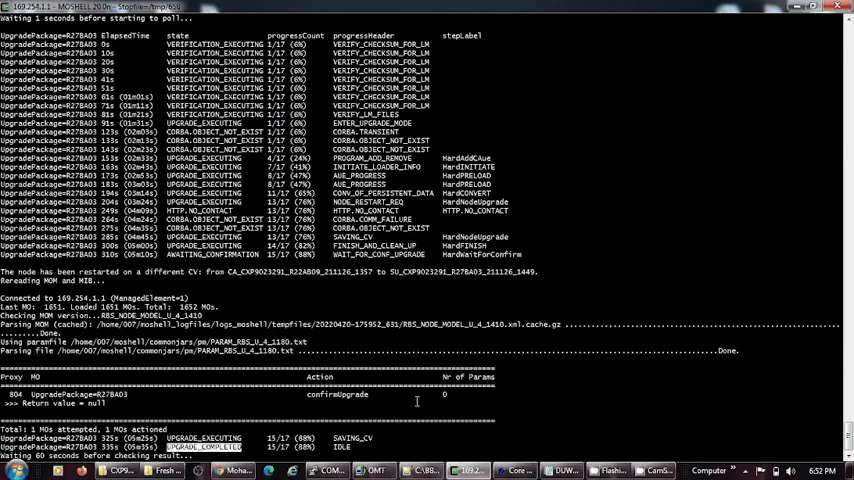
pyautogui.click(656, 470)
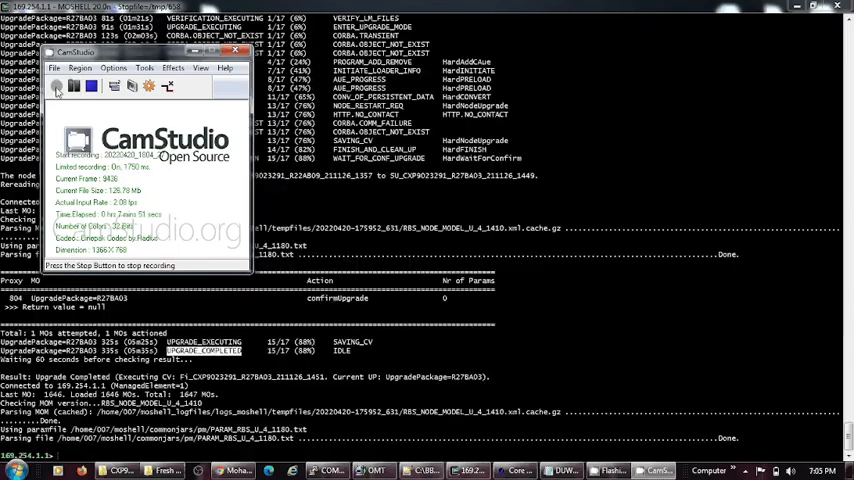
pyautogui.click(656, 470)
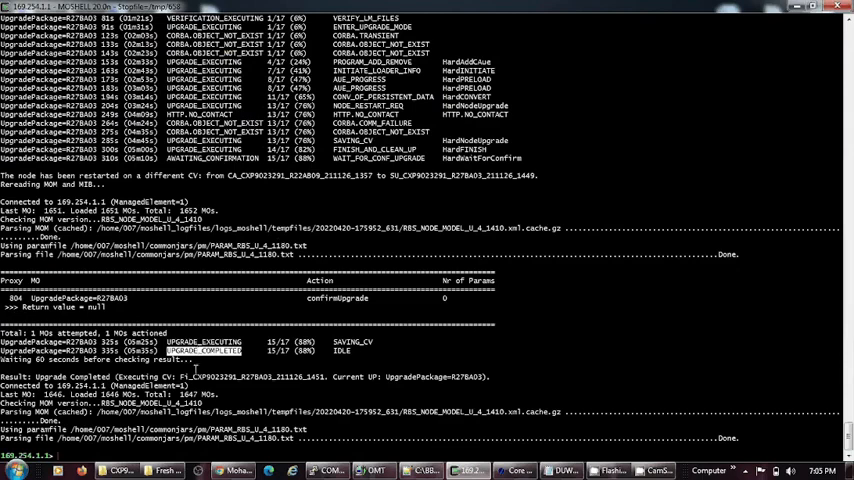
pyautogui.click(200, 410)
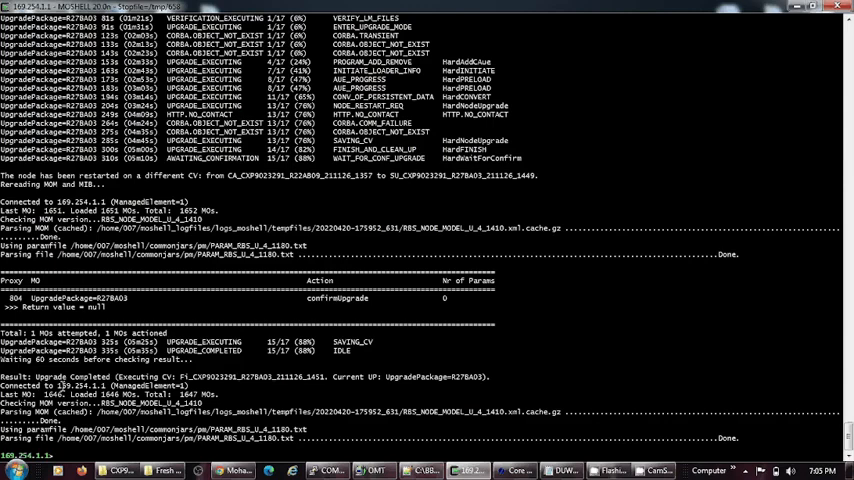
pyautogui.doubleClick(40, 377)
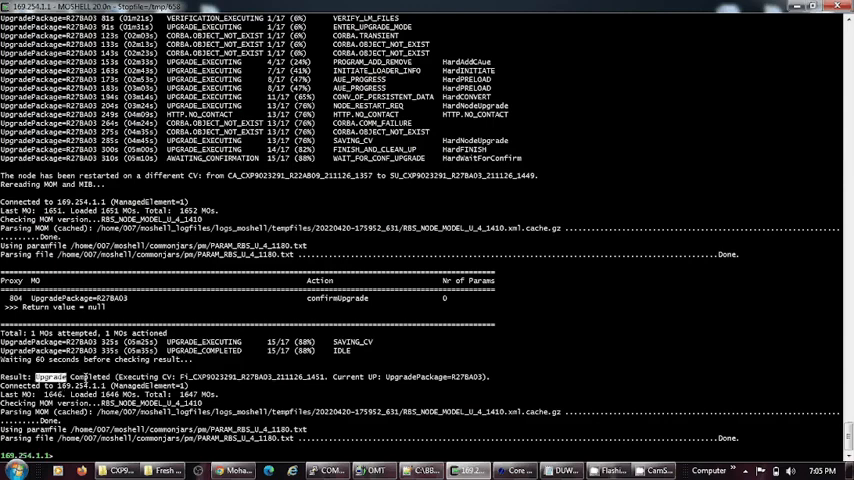
pyautogui.click(88, 377)
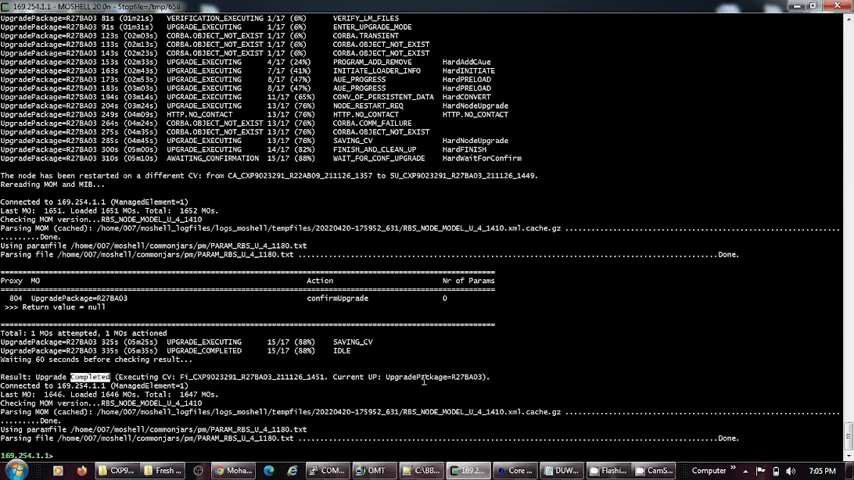
# Step: Run cvls, lpr upgradepackage, then cvls again to list CVs and upgrade packages
pyautogui.press('Return')
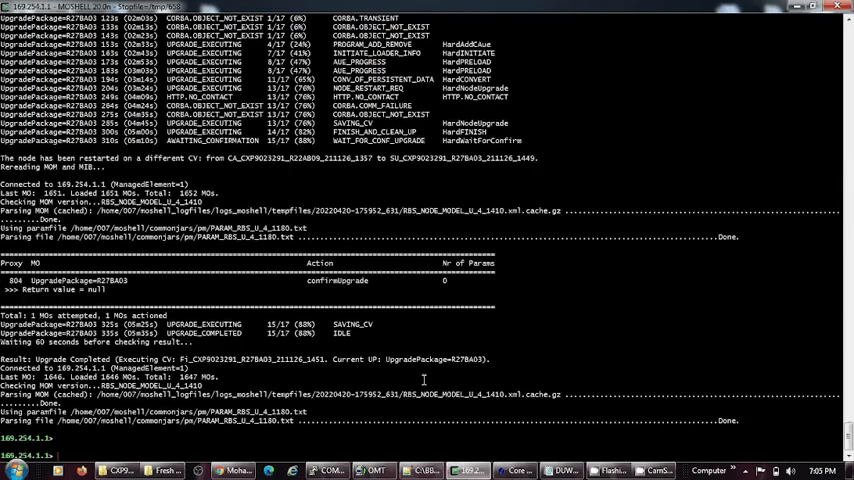
pyautogui.write('cvls')
pyautogui.press('Return')
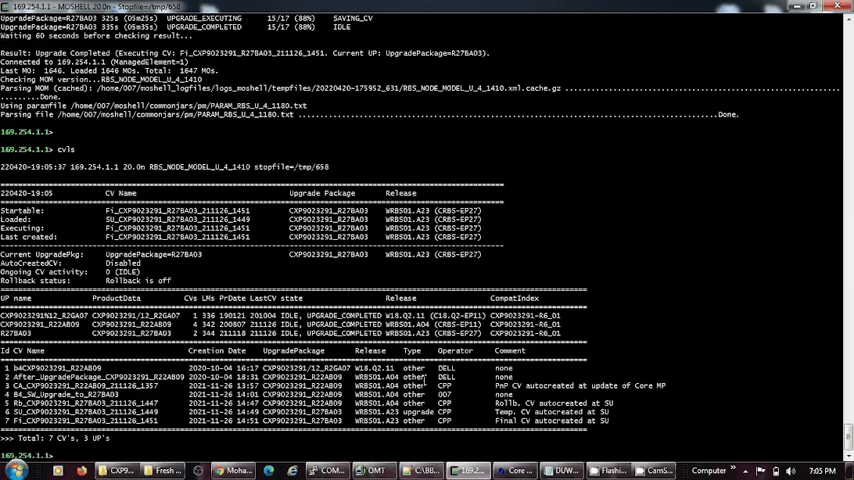
pyautogui.write('acl 1472')
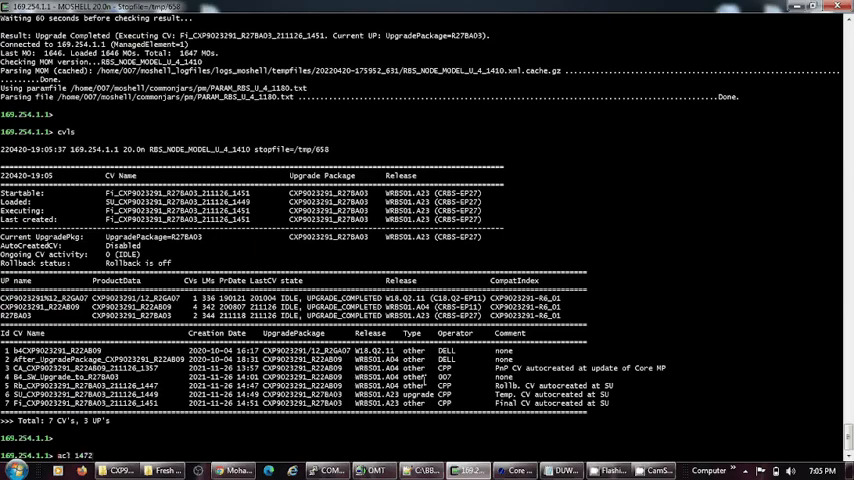
pyautogui.press('Up')
pyautogui.press('Return')
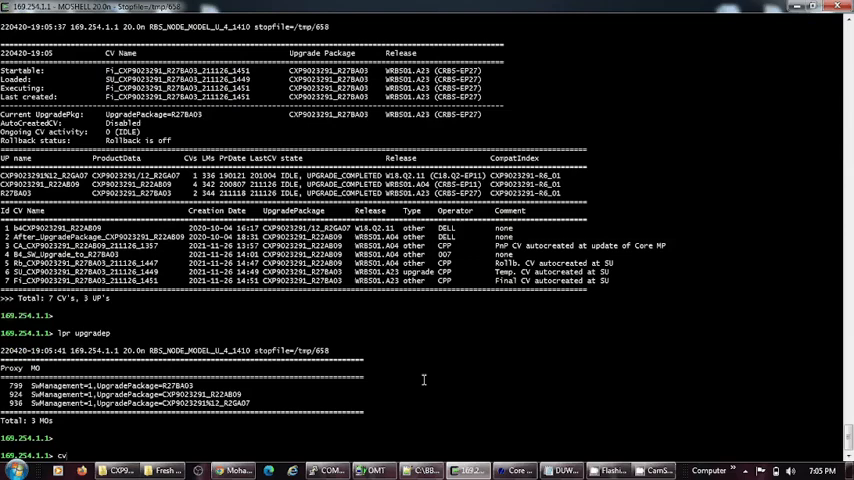
pyautogui.write('cvls')
pyautogui.press('Return')
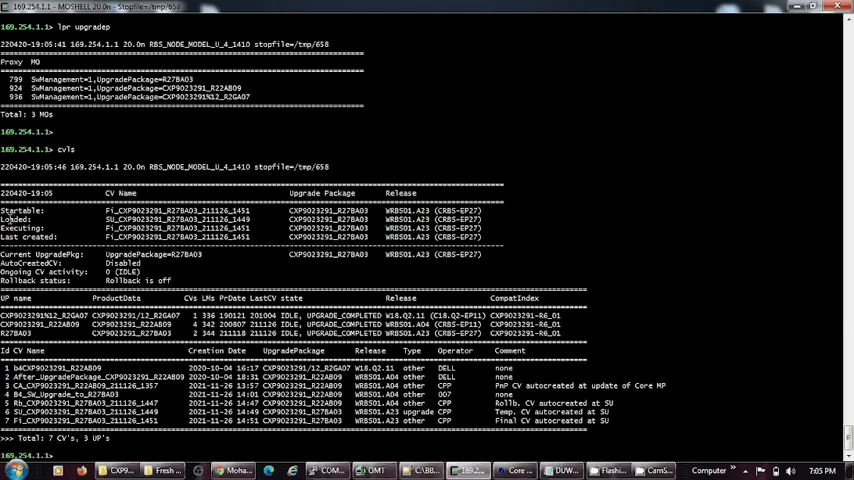
# Step: Highlight the Loaded and startable CVs, R27BA03 UPGRADE_COMPLETED, and row 7's final autocreated CV
pyautogui.doubleClick(14, 219)
pyautogui.doubleClick(328, 219)
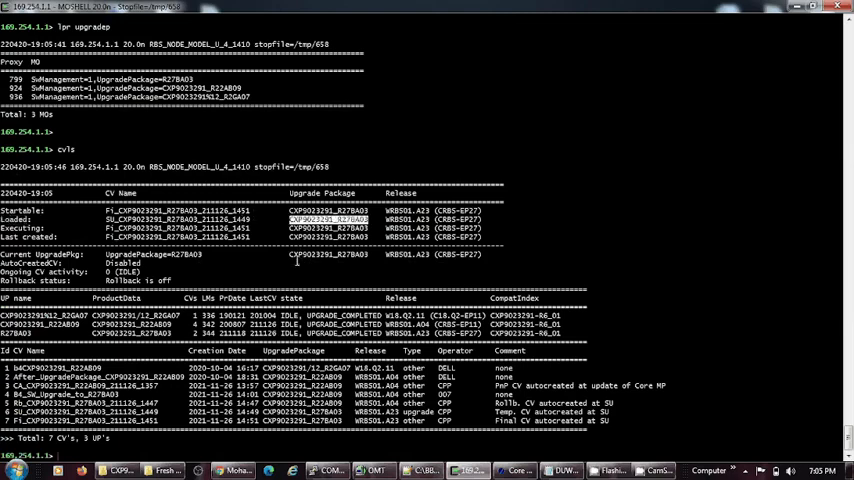
pyautogui.doubleClick(340, 333)
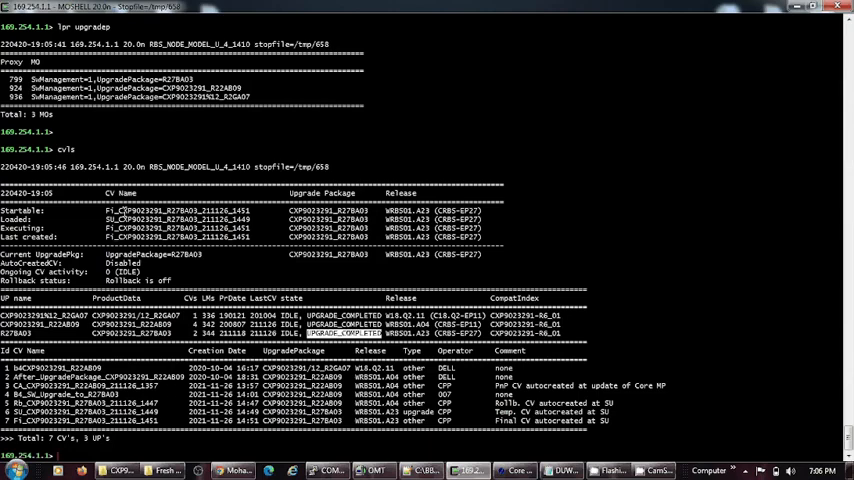
pyautogui.doubleClick(150, 211)
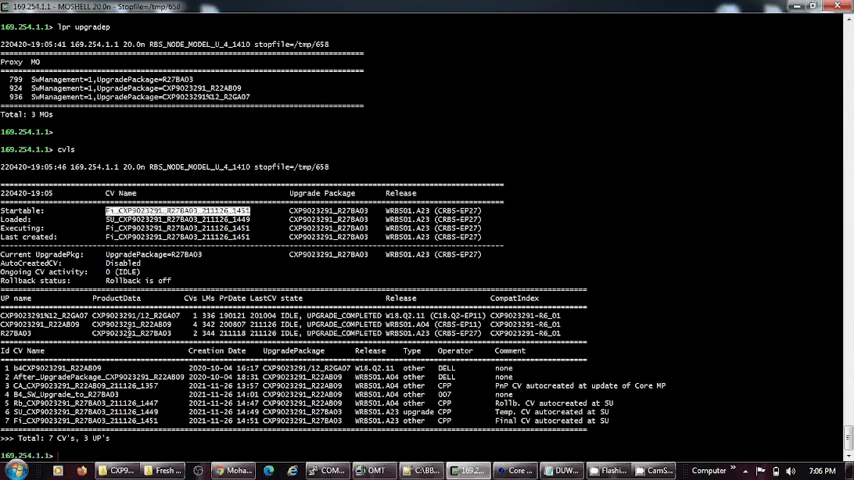
pyautogui.doubleClick(80, 420)
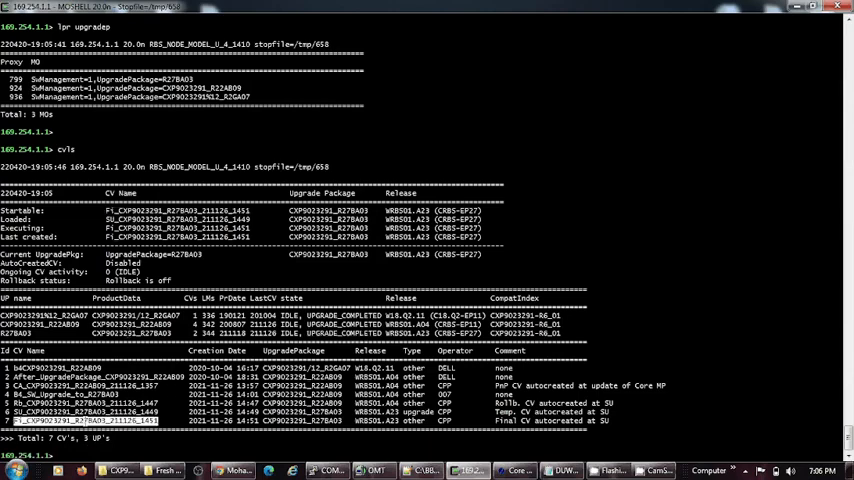
pyautogui.doubleClick(300, 420)
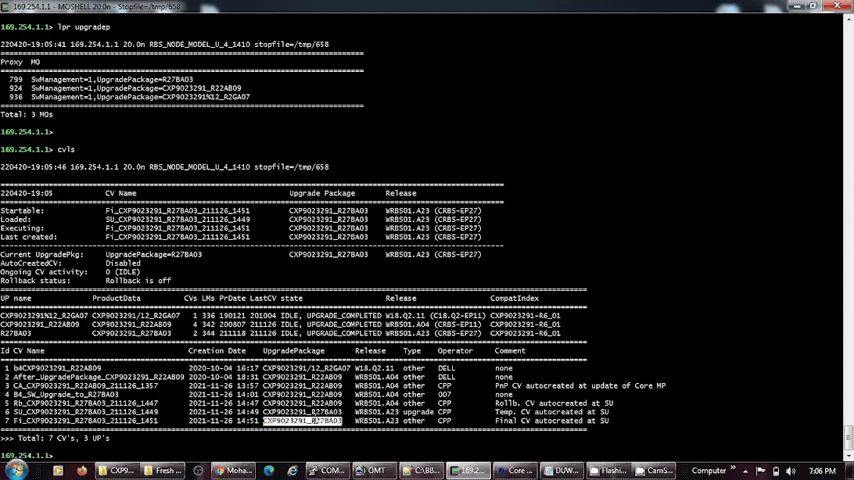
# Step: Run cvms to create backup CV After_SW_Upgrade_R27BA03 and set it startable
pyautogui.press('Return')
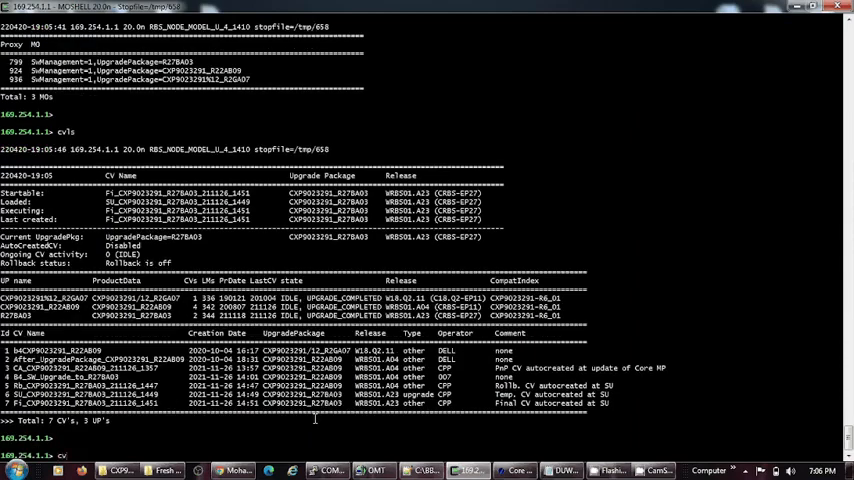
pyautogui.write('cvms')
pyautogui.write(' After')
pyautogui.write('SW')
pyautogui.press('BackSpace')
pyautogui.press('BackSpace')
pyautogui.write('_SW')
pyautogui.write('_U')
pyautogui.write('pgrade')
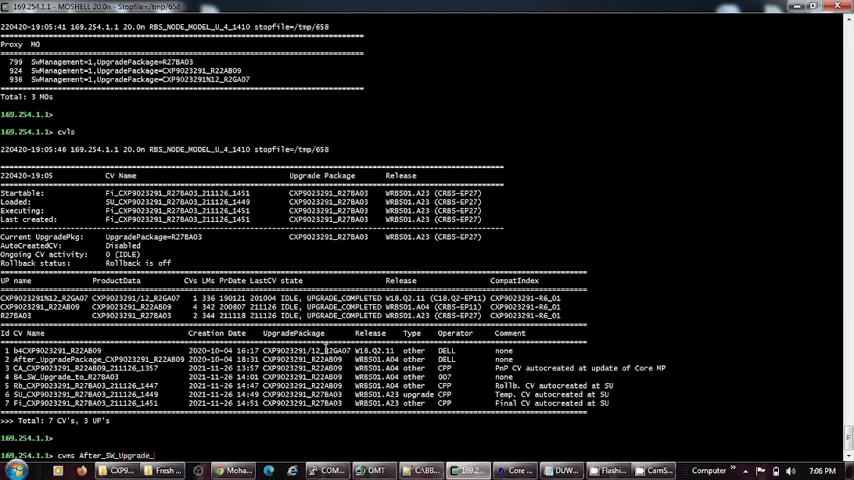
pyautogui.write('_')
pyautogui.write('R27BA')
pyautogui.write('03')
pyautogui.press('Return')
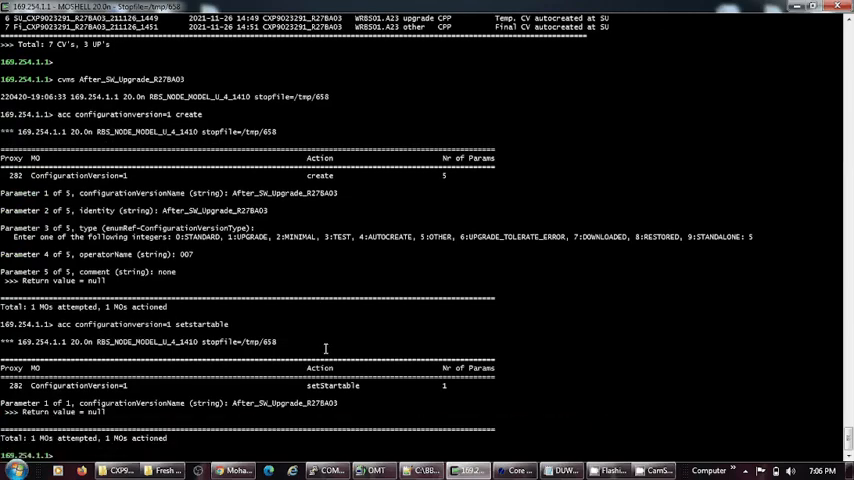
pyautogui.write('cv')
pyautogui.write('ls')
# Step: List CVs with cvls and highlight the new After_SW_Upgrade_R27BA03 entry among 8 CVs
pyautogui.press('Return')
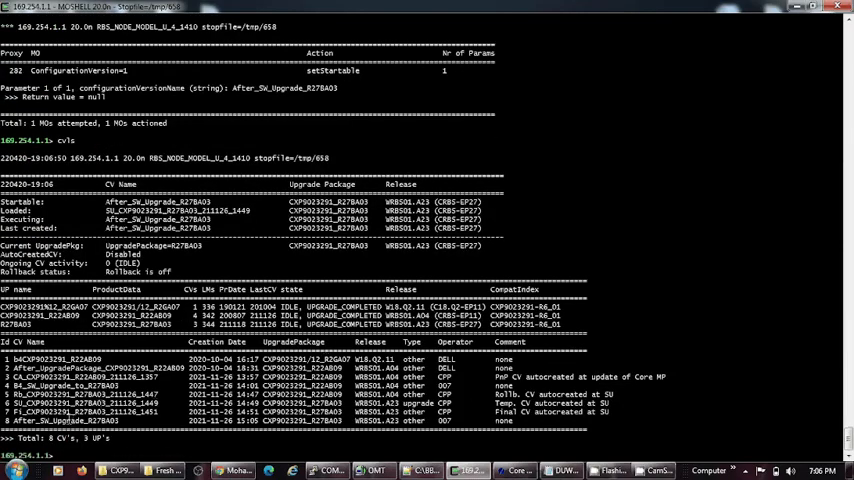
pyautogui.moveTo(118, 421); pyautogui.dragTo(14, 421)
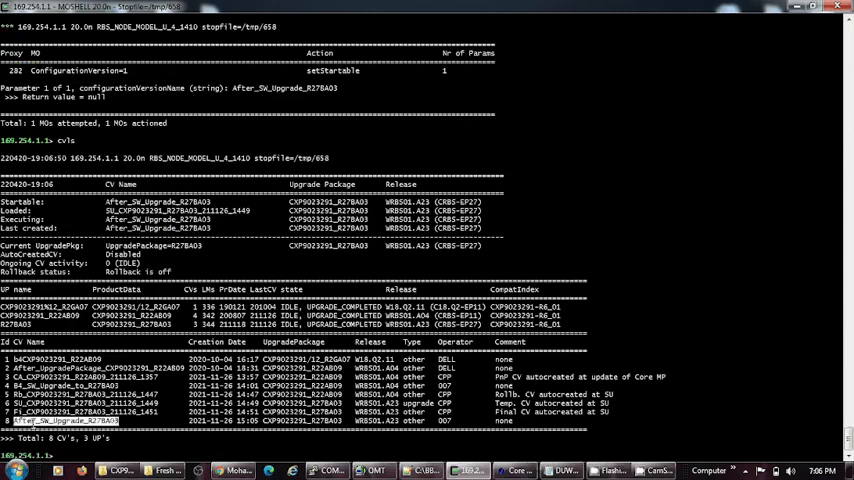